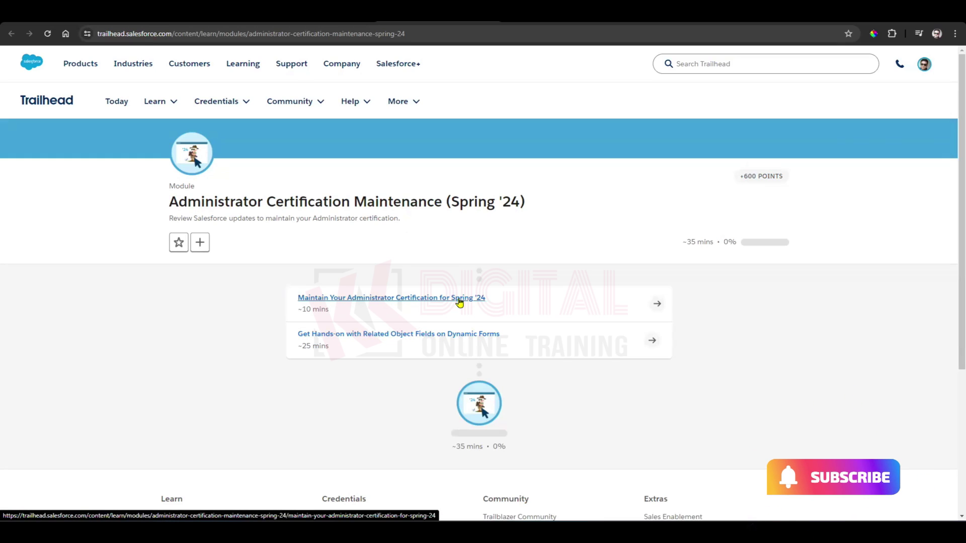
- Open the Maintain Your Administrator Certification for Spring '24 unit and read to the Intelligence Views section
click(659, 306)
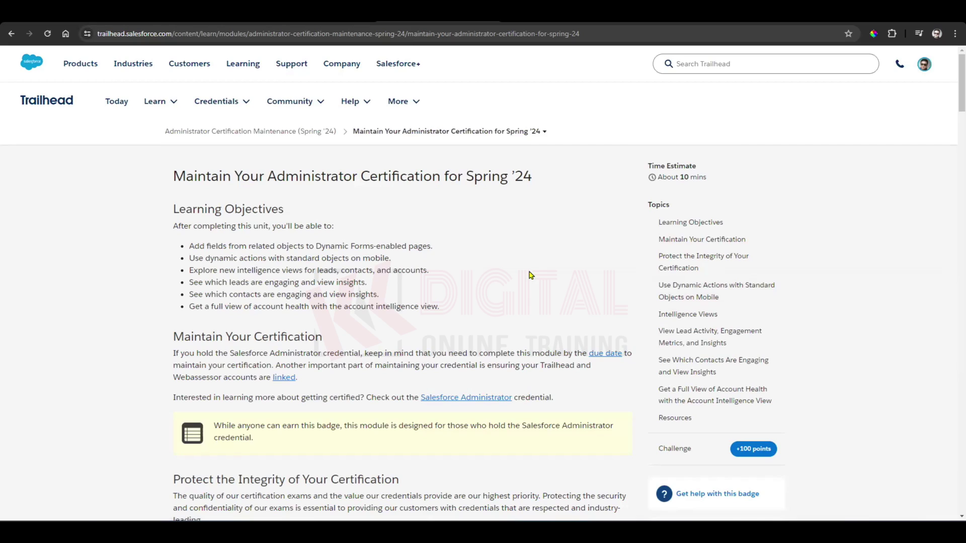
scroll(530, 274, down, 5)
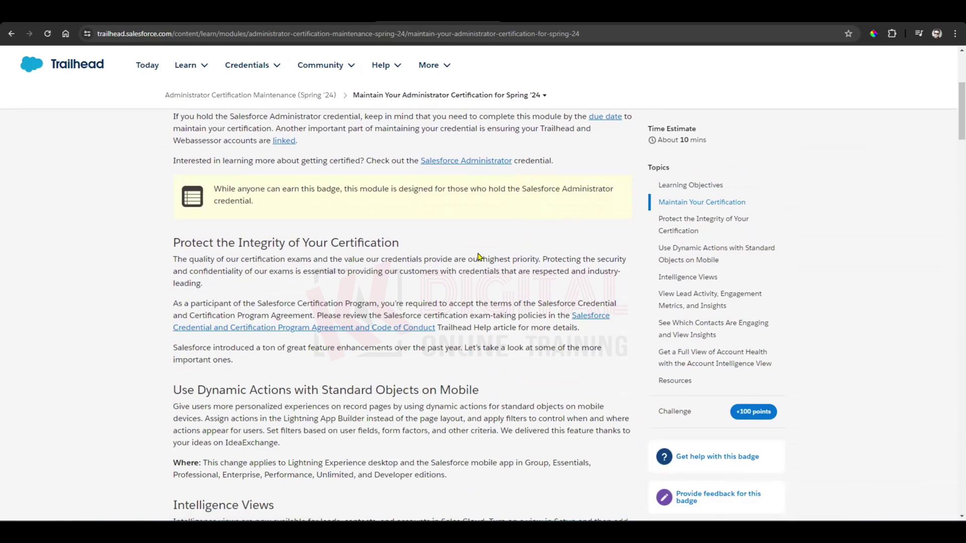
scroll(478, 257, down, 3)
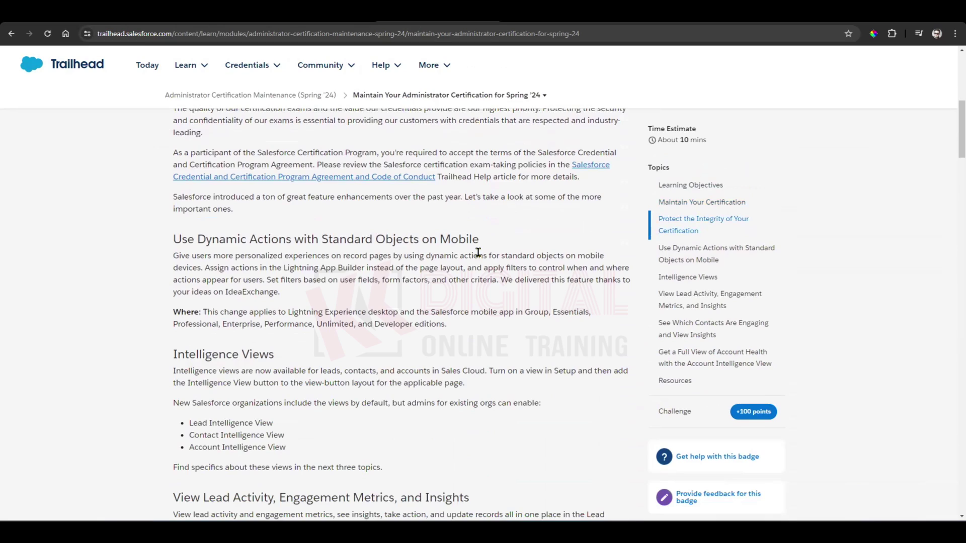
scroll(478, 252, down, 1)
drag(173, 306, 278, 306)
click(327, 305)
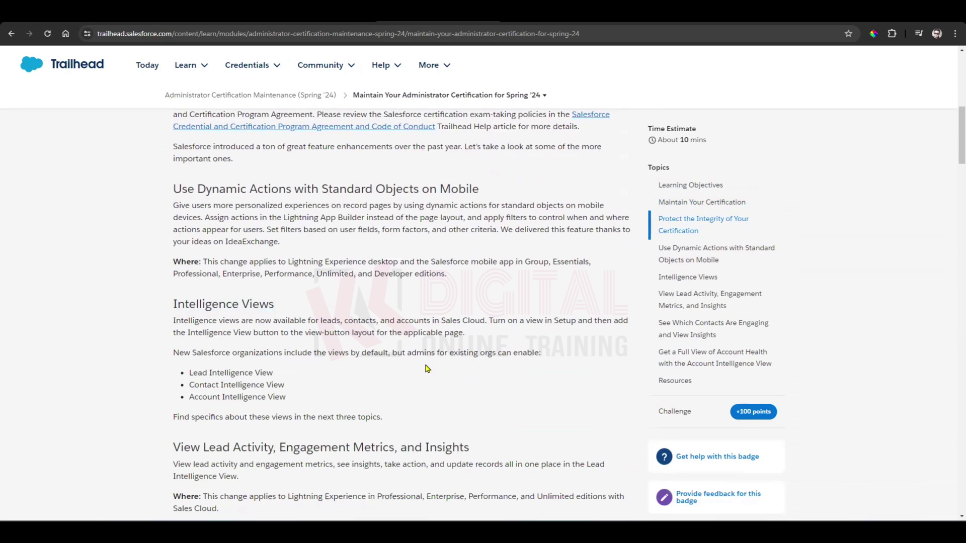
- Scroll through the rest of the unit's reading down to the Quiz
scroll(513, 366, down, 3)
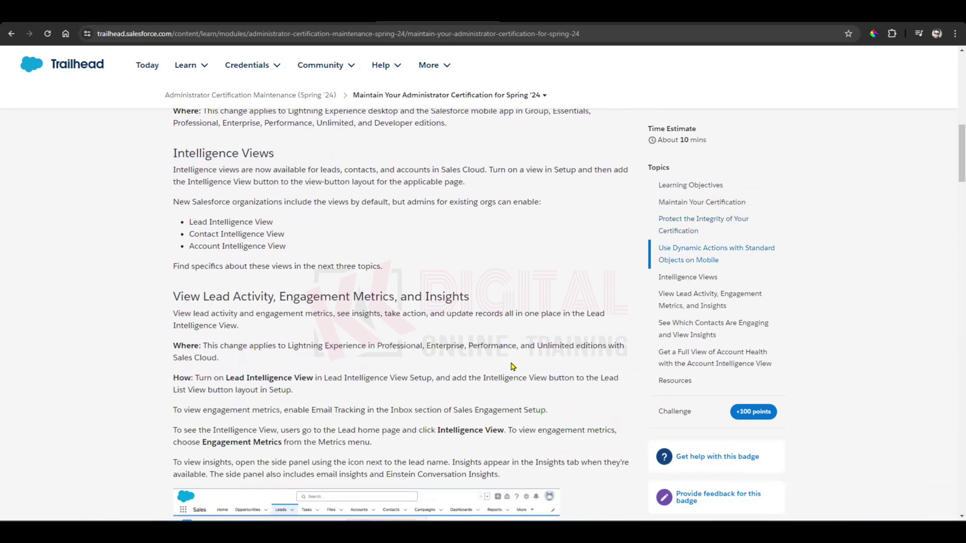
scroll(512, 367, down, 3)
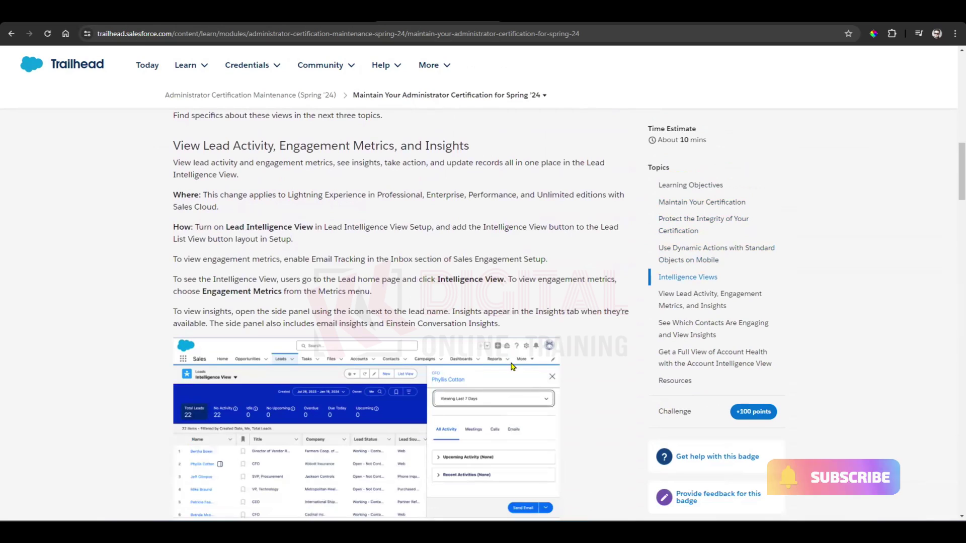
scroll(512, 366, down, 1)
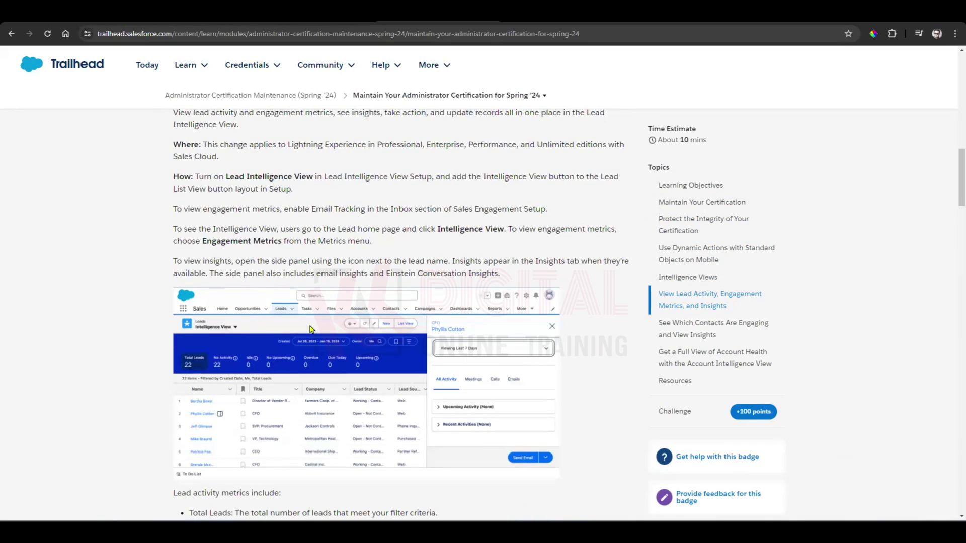
scroll(342, 312, down, 4)
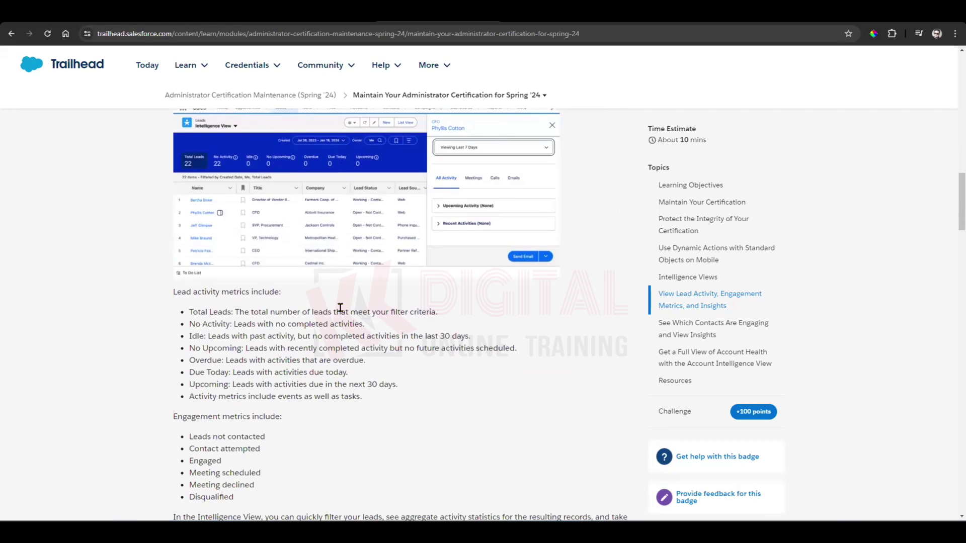
scroll(340, 308, down, 15)
scroll(341, 312, down, 15)
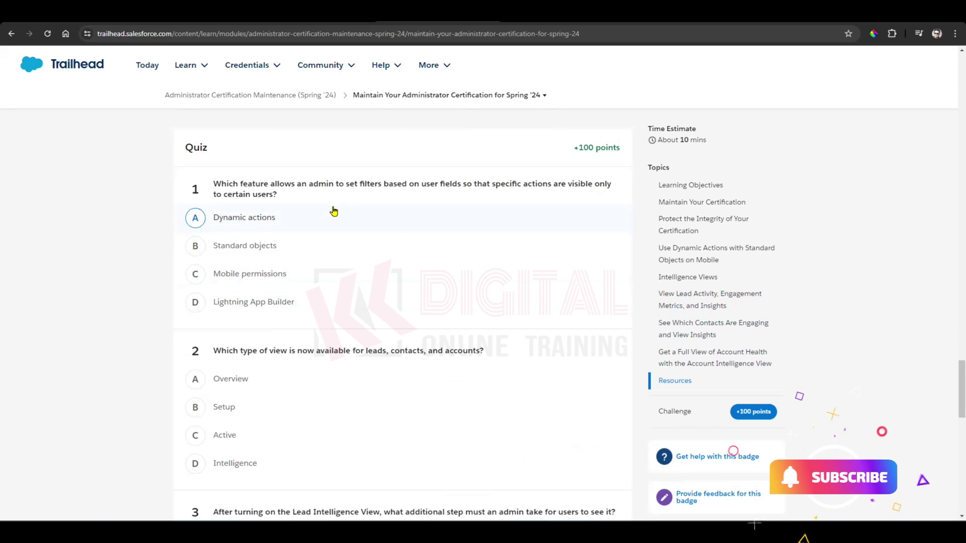
- Answer quiz question 1 with Dynamic actions and question 2 with Intelligence
click(224, 218)
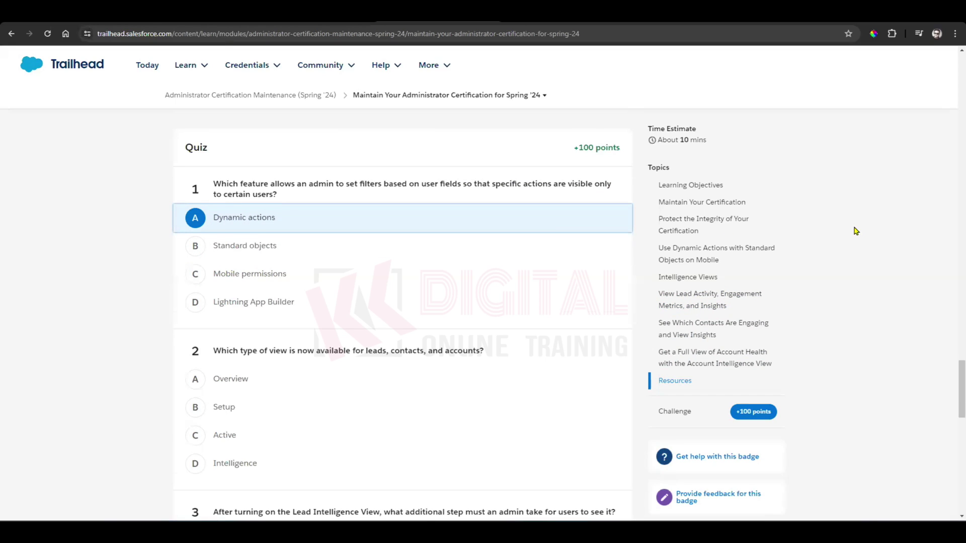
scroll(857, 231, down, 2)
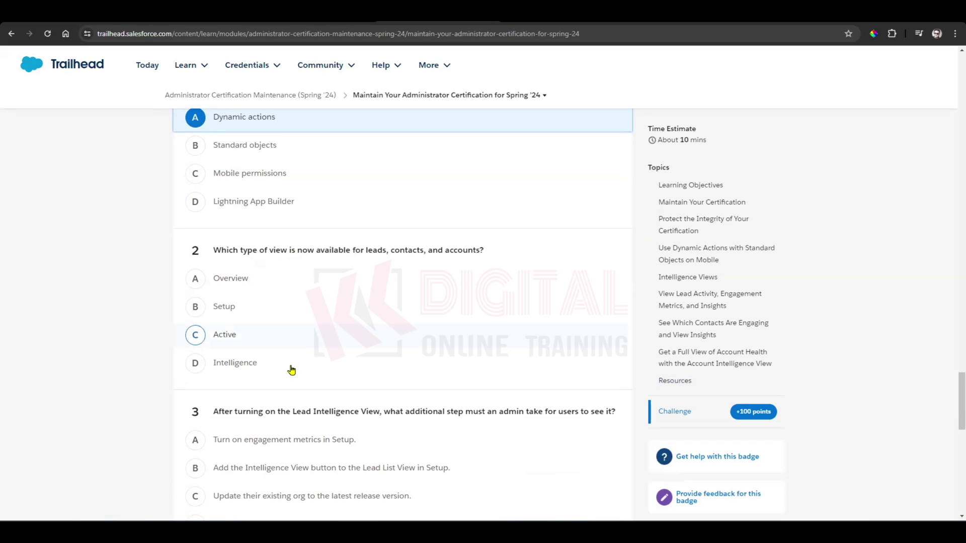
click(197, 363)
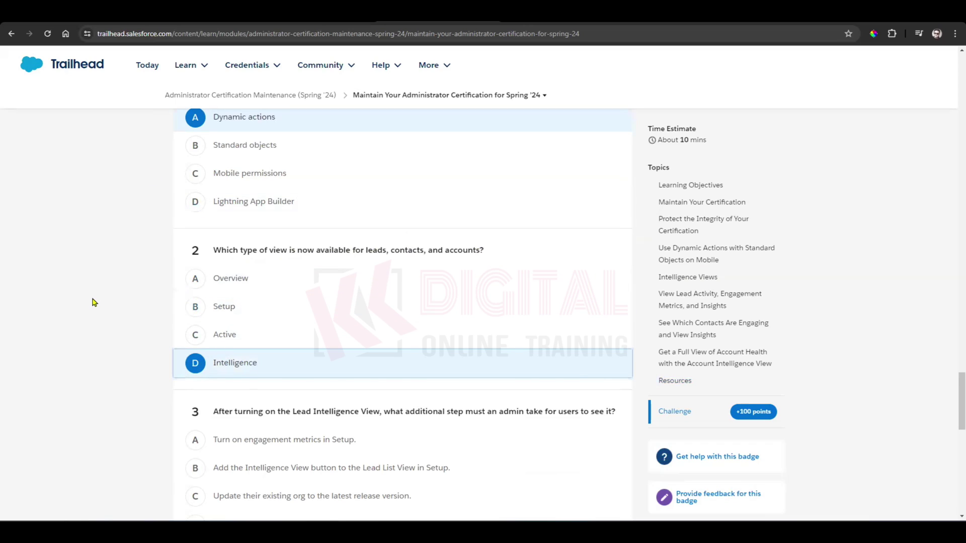
scroll(93, 302, down, 4)
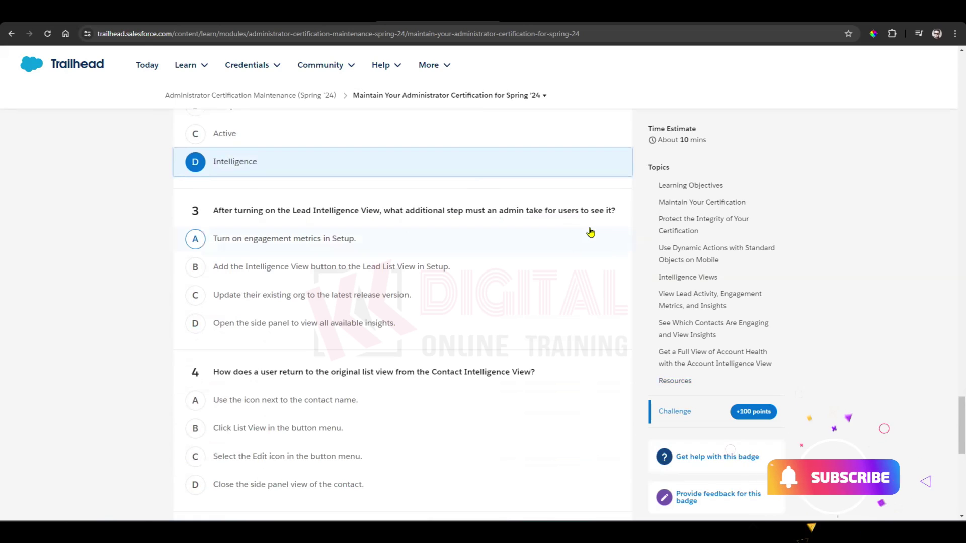
scroll(810, 237, up, 8)
scroll(811, 237, up, 10)
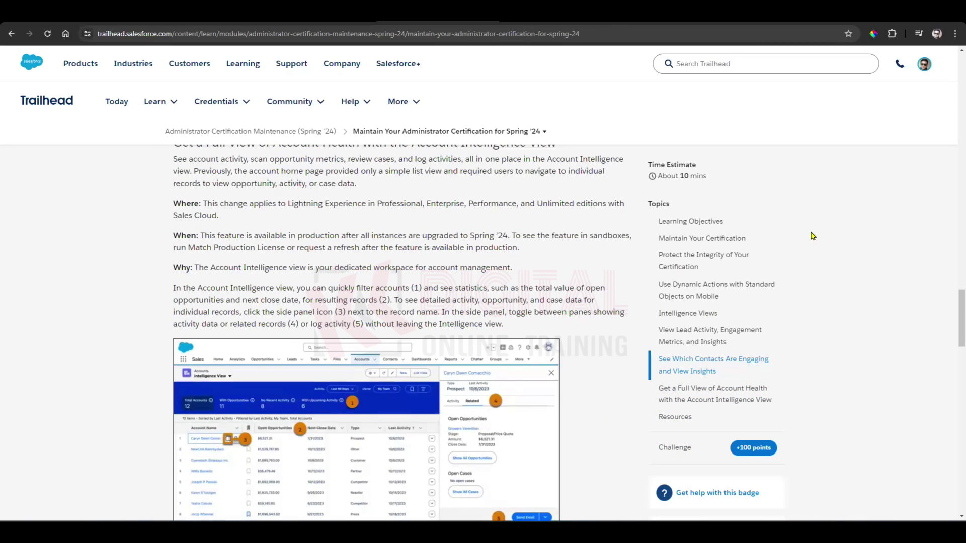
scroll(811, 236, up, 4)
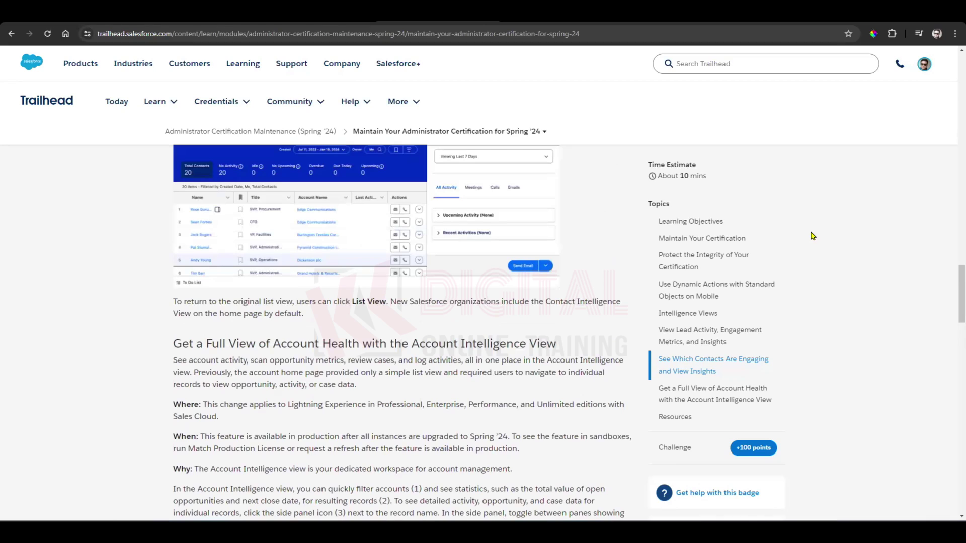
scroll(811, 237, up, 4)
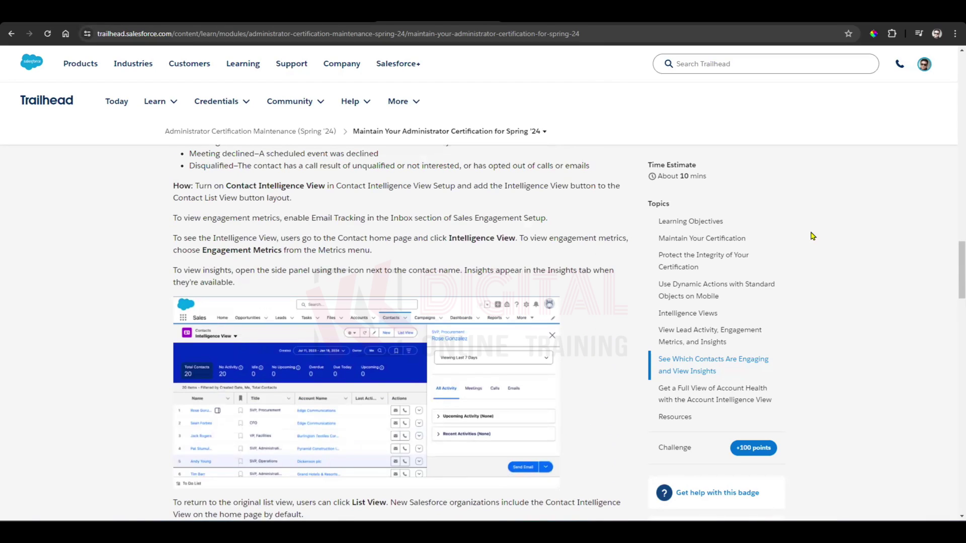
scroll(802, 291, up, 10)
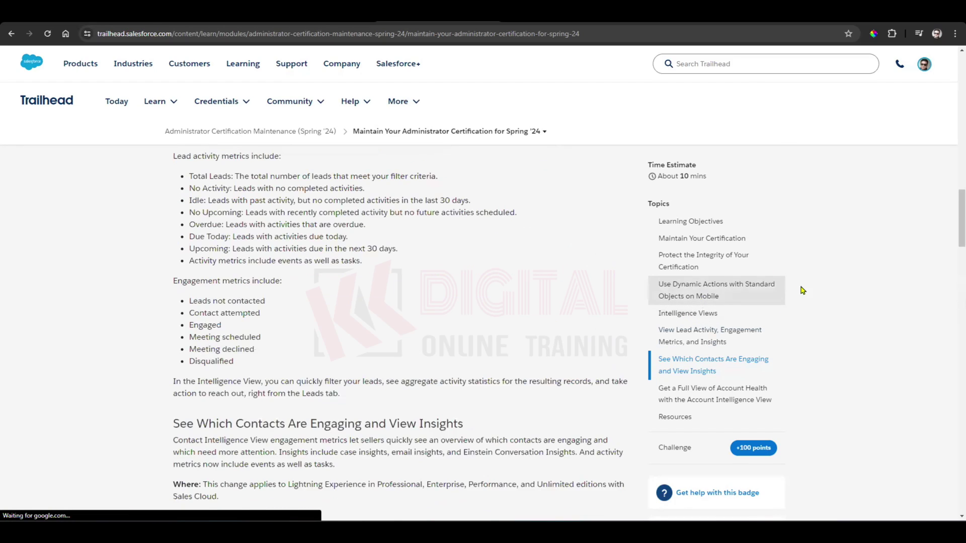
scroll(815, 274, up, 10)
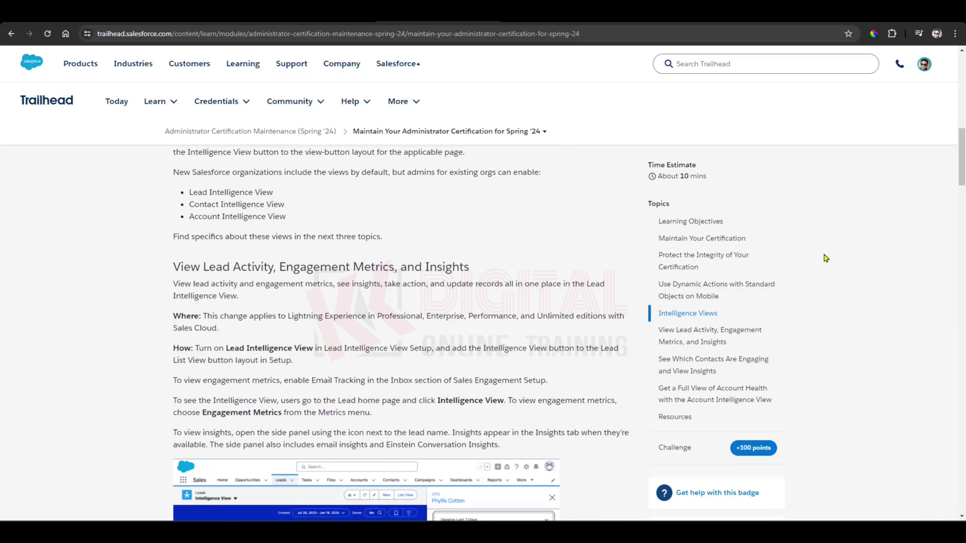
scroll(825, 258, down, 4)
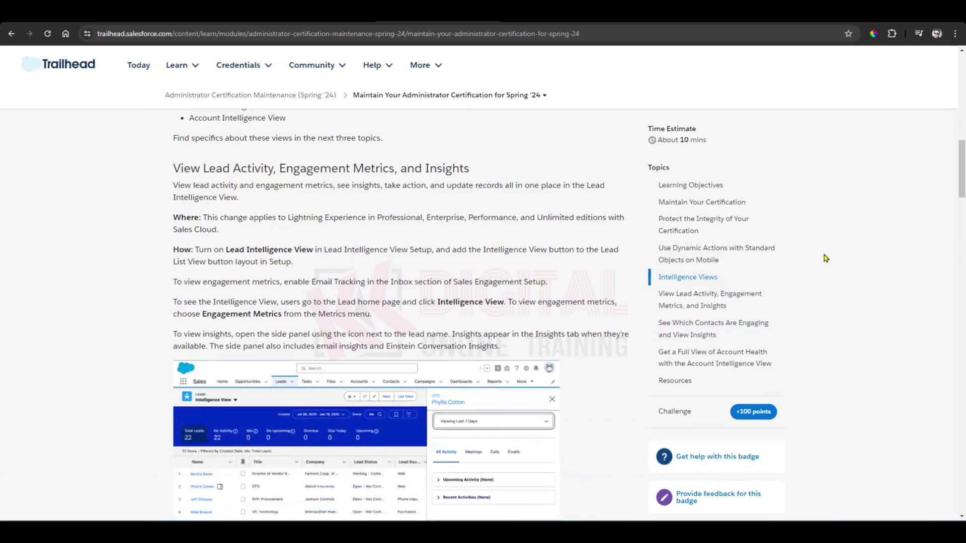
scroll(826, 258, down, 5)
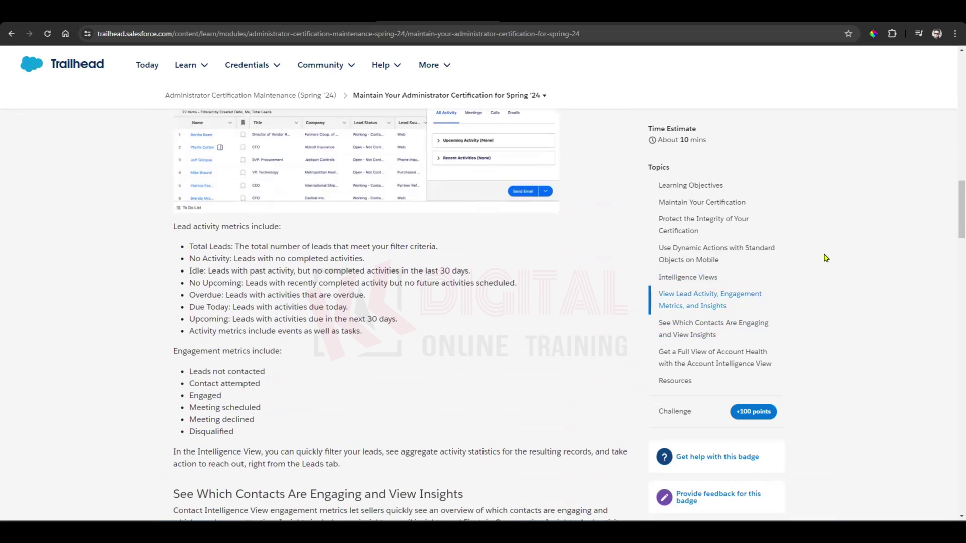
scroll(825, 259, down, 2)
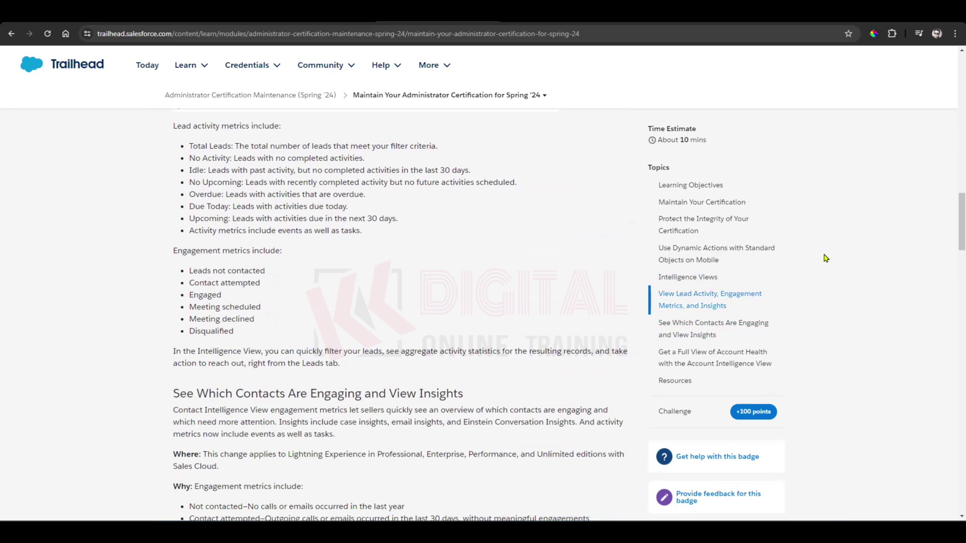
scroll(825, 258, down, 7)
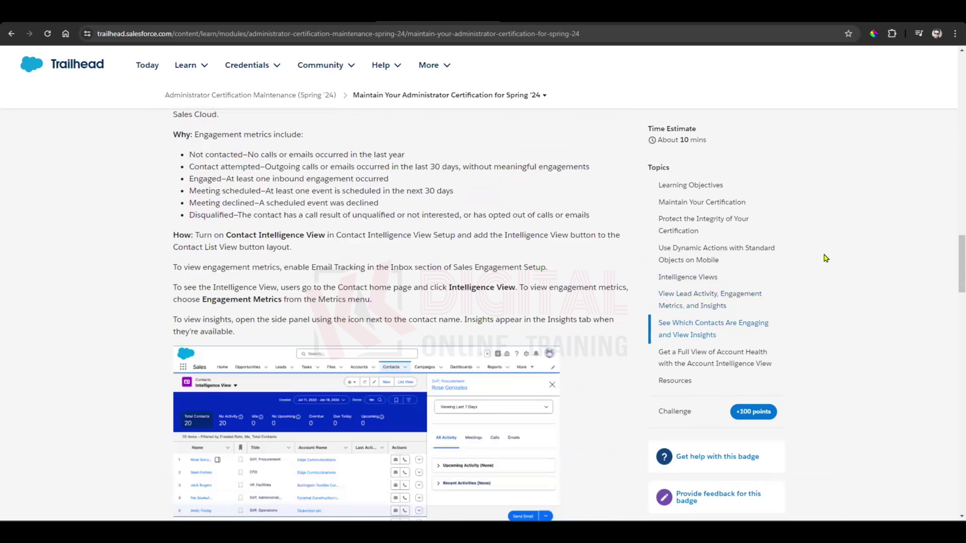
scroll(825, 258, down, 20)
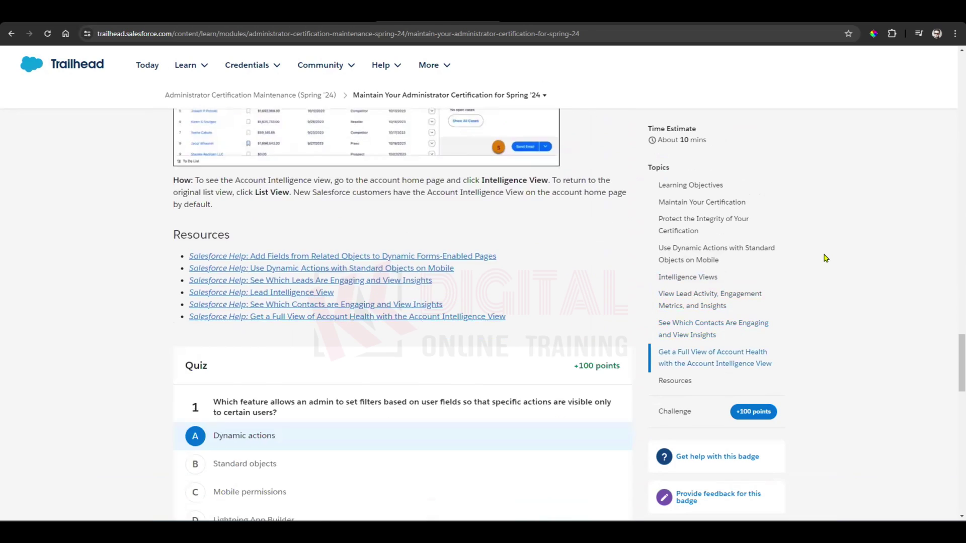
- Answer question 3 with adding the Intelligence View button and question 4 with 'Click List View in the button menu'
scroll(825, 259, down, 3)
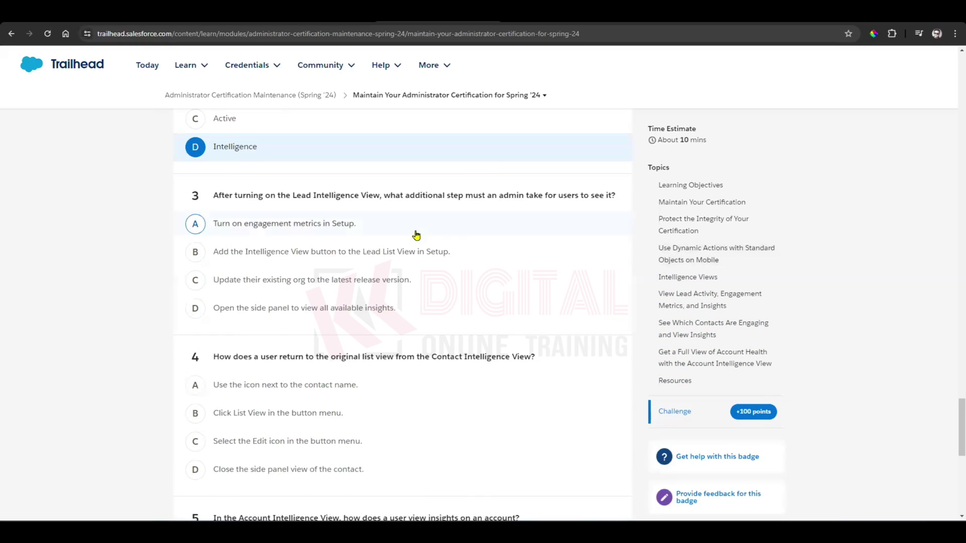
click(416, 252)
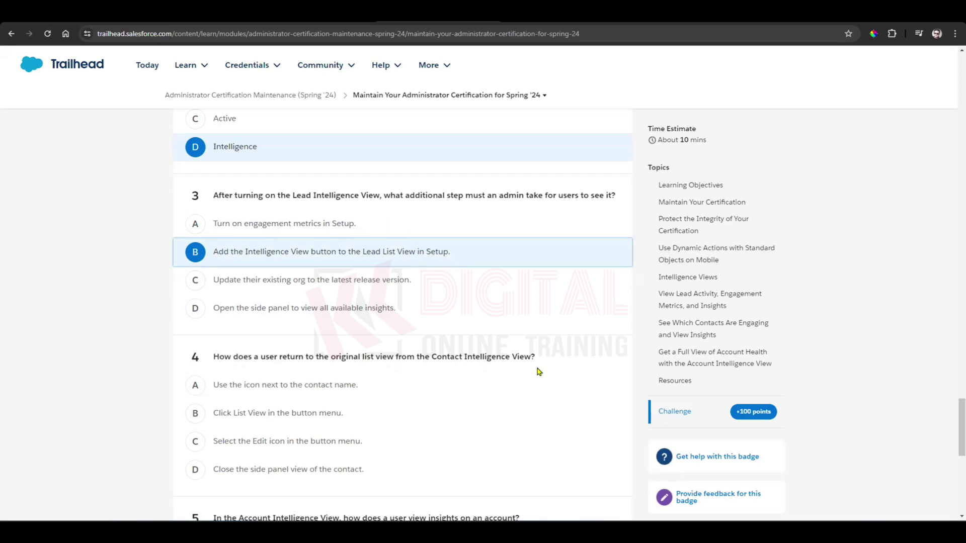
click(338, 415)
click(338, 415)
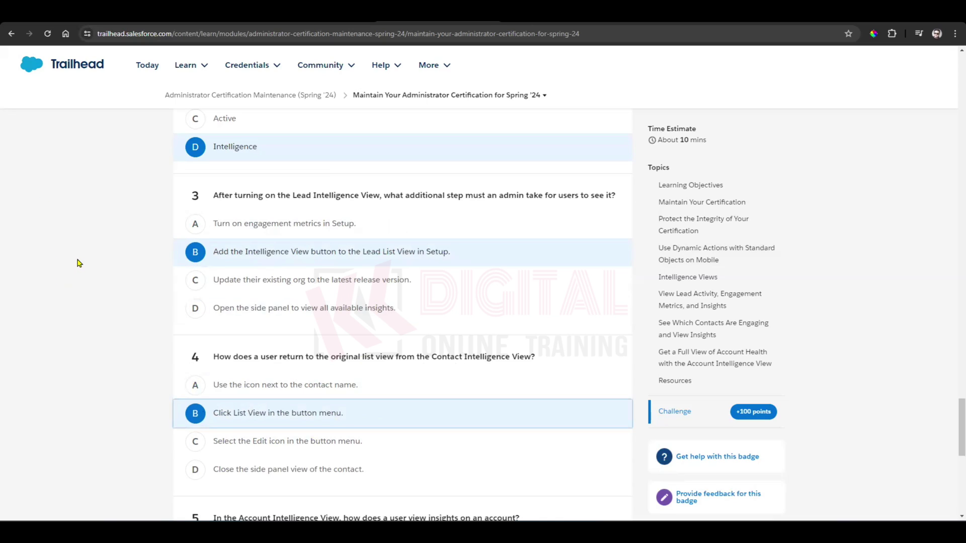
scroll(79, 263, down, 5)
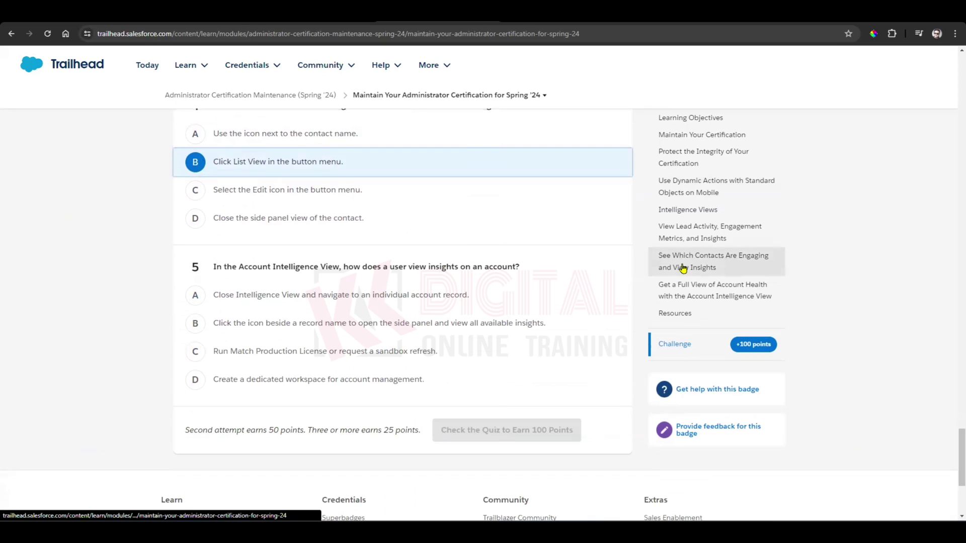
scroll(683, 269, up, 4)
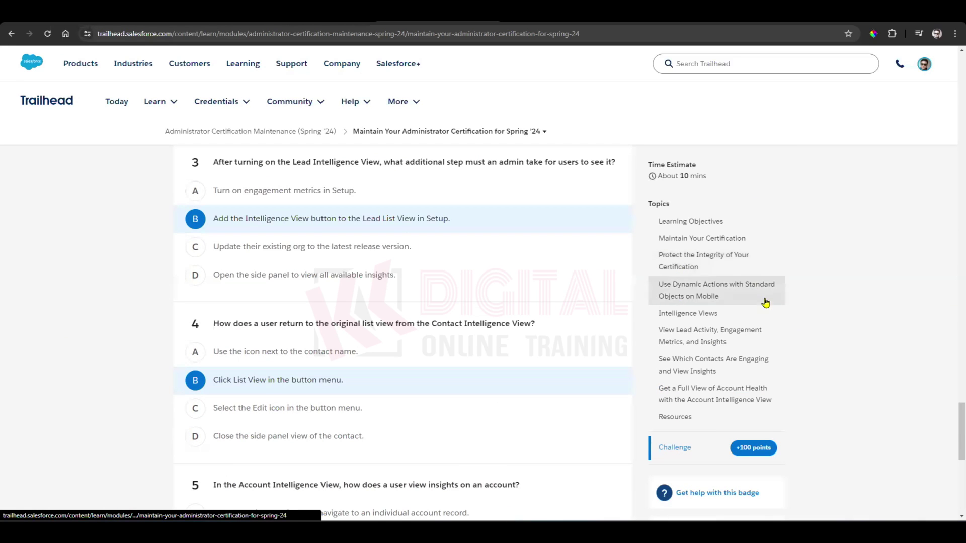
scroll(876, 259, up, 15)
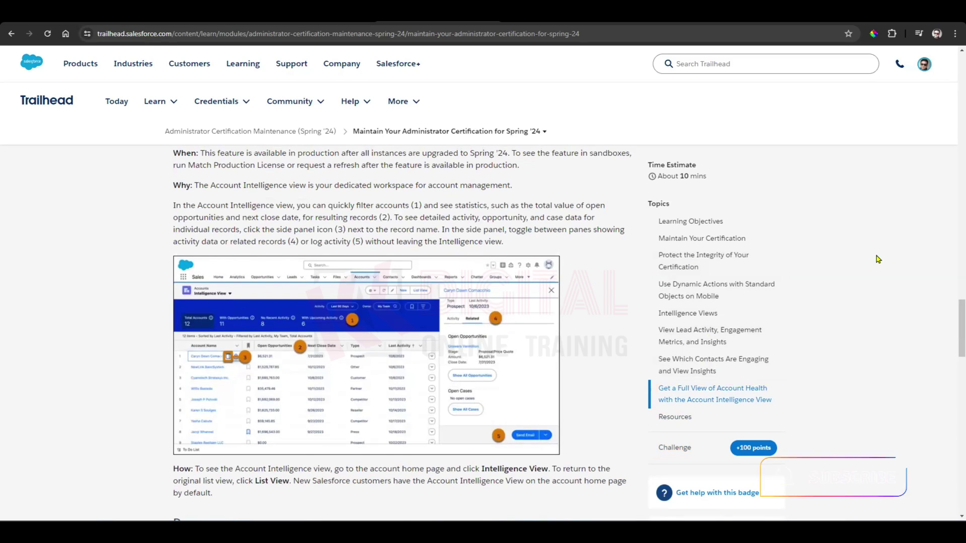
scroll(878, 259, up, 2)
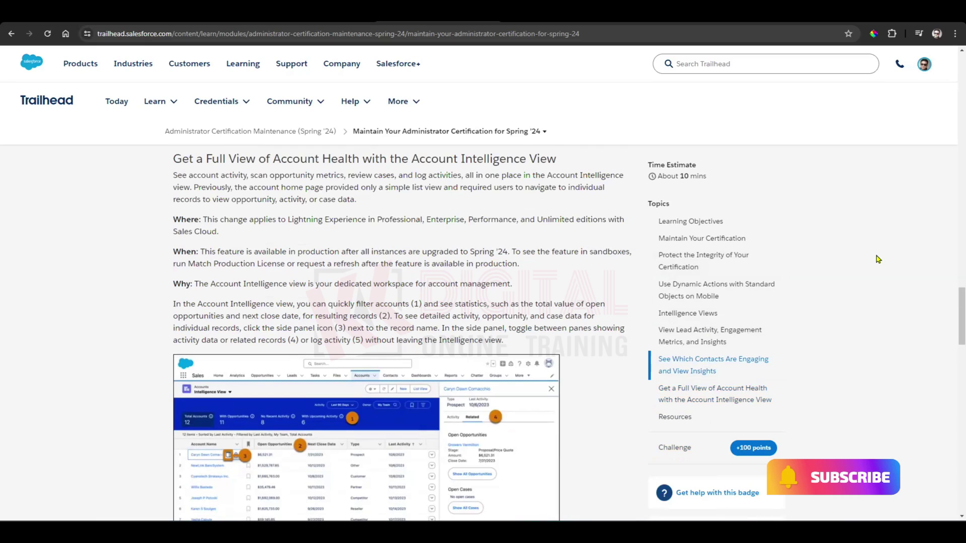
scroll(878, 259, up, 2)
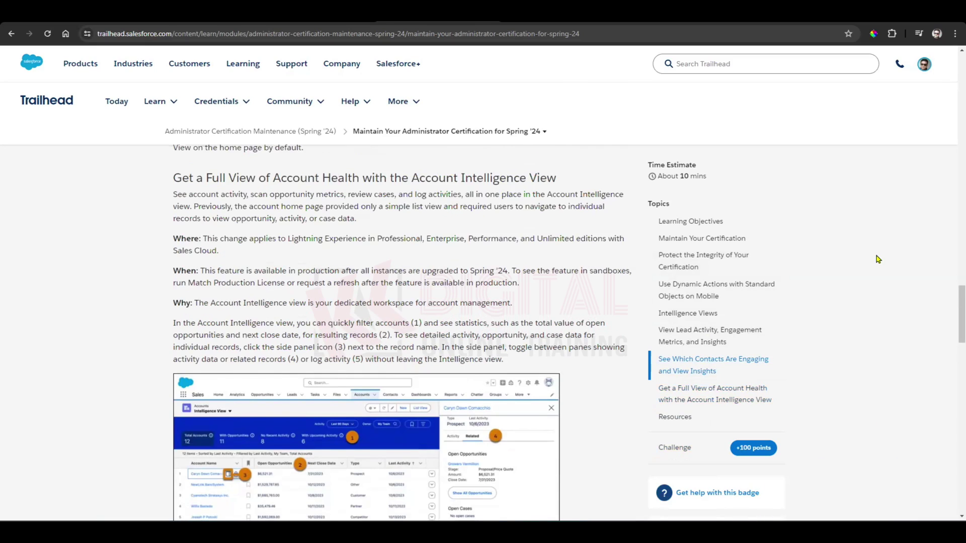
scroll(878, 259, up, 3)
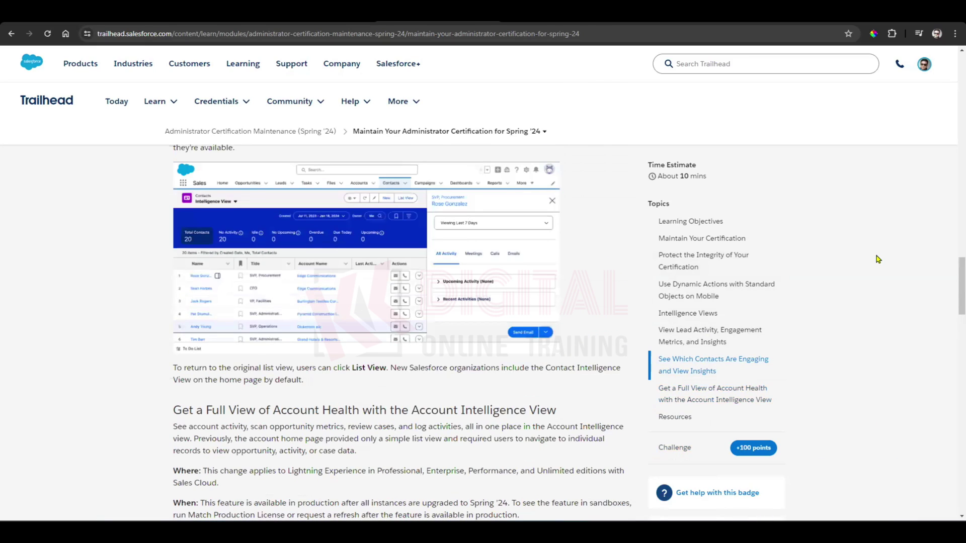
scroll(878, 260, up, 3)
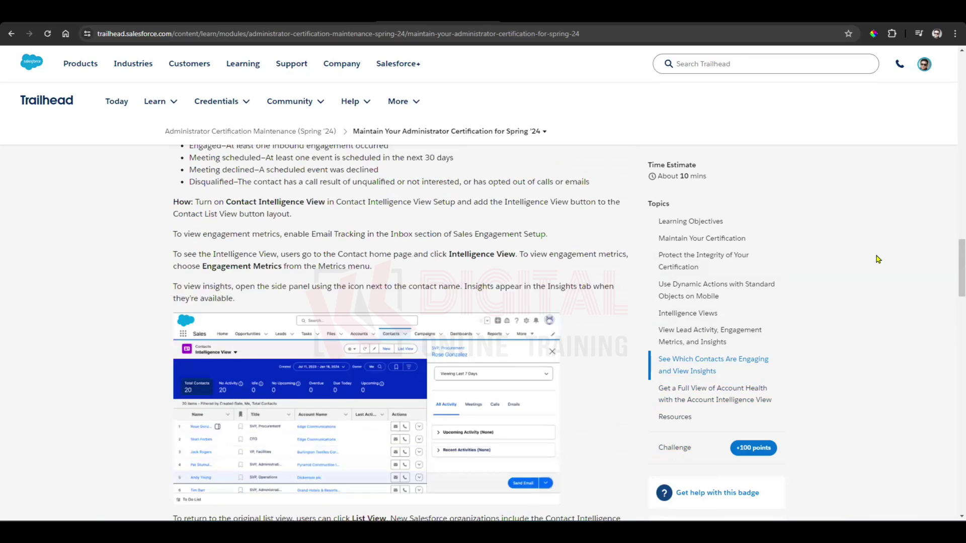
scroll(879, 259, up, 3)
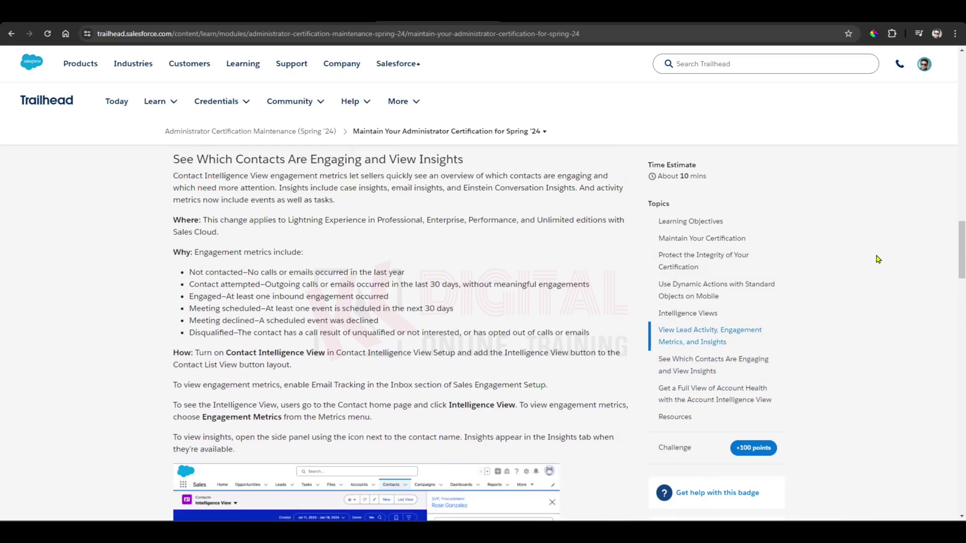
- Answer question 5 with option B, clicking the icon beside a record name
scroll(878, 259, up, 9)
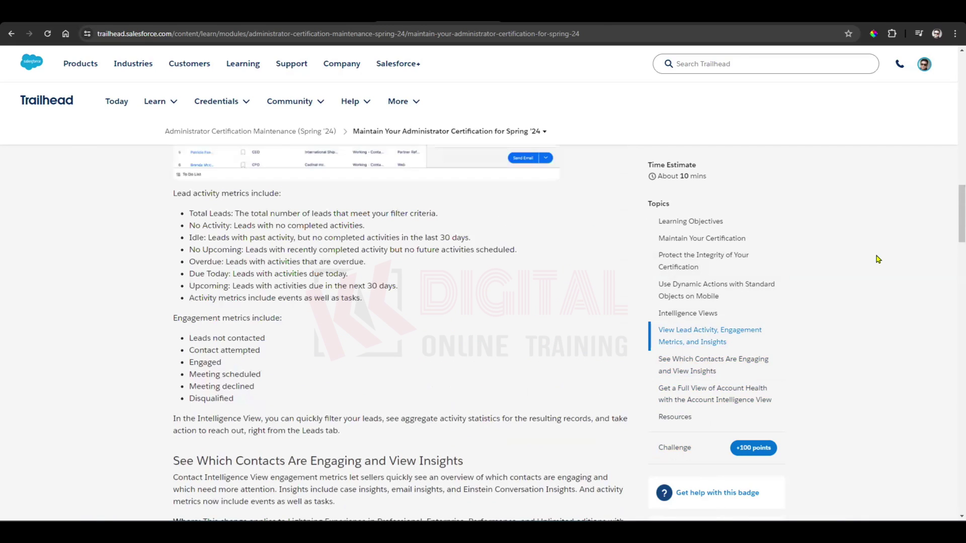
scroll(878, 259, down, 20)
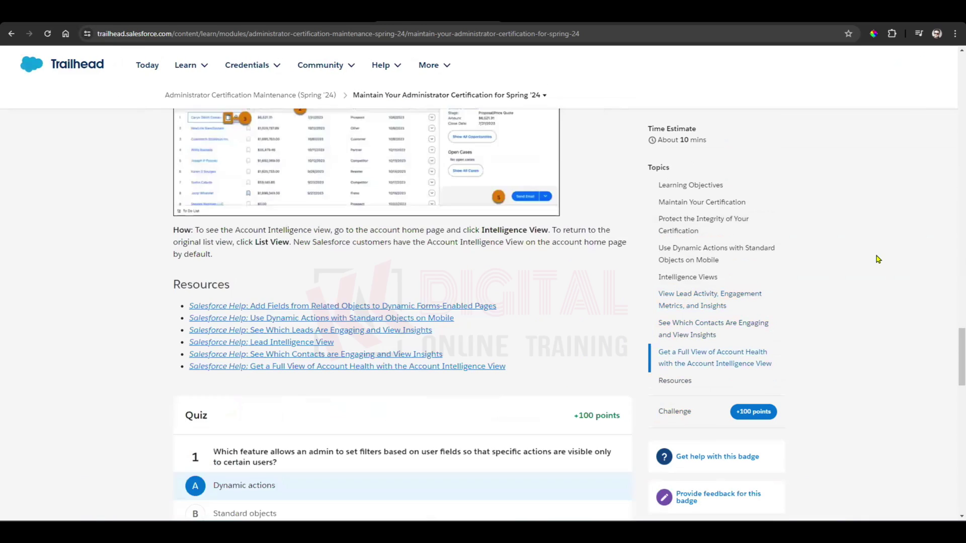
scroll(878, 260, down, 5)
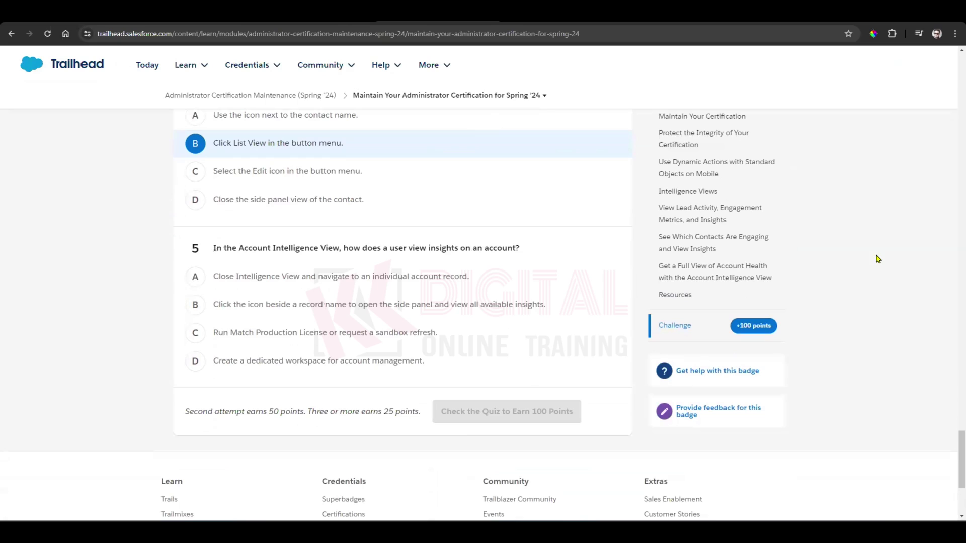
click(290, 301)
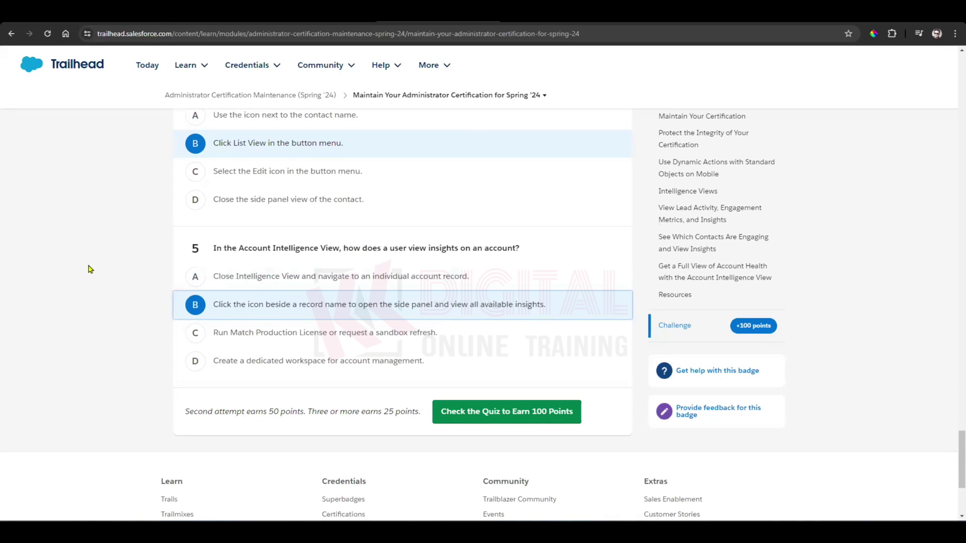
scroll(88, 269, up, 7)
scroll(88, 269, down, 5)
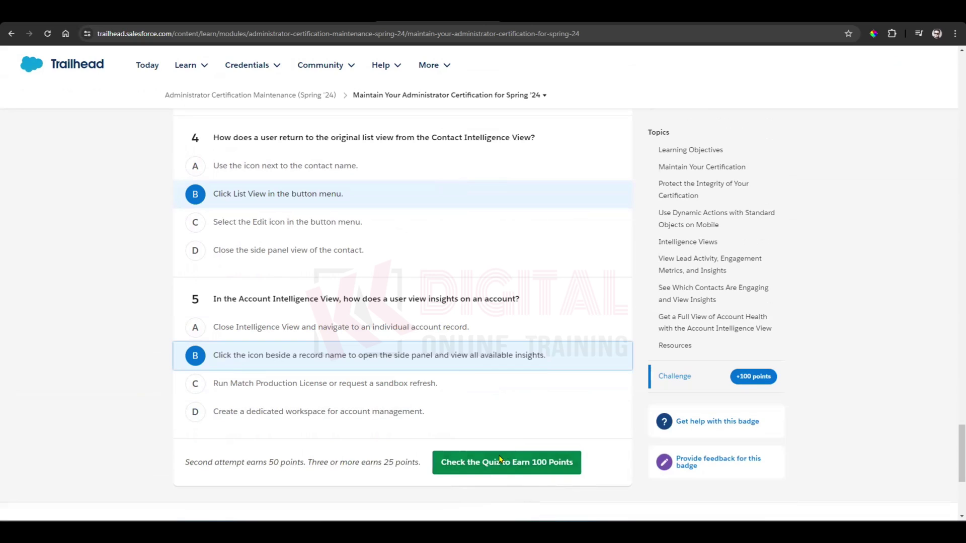
scroll(543, 404, down, 1)
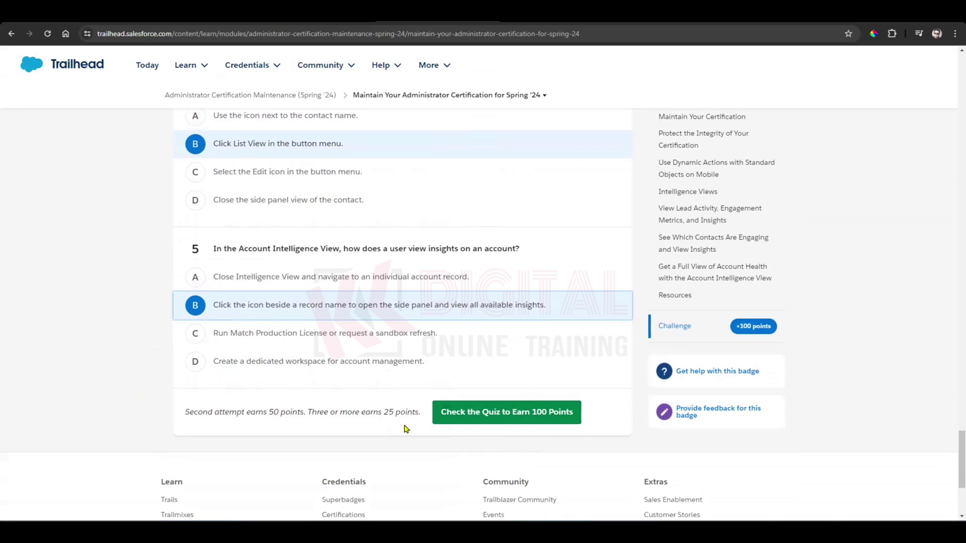
- Check the quiz for 100 points and continue to the Related Object Fields on Dynamic Forms unit
click(513, 416)
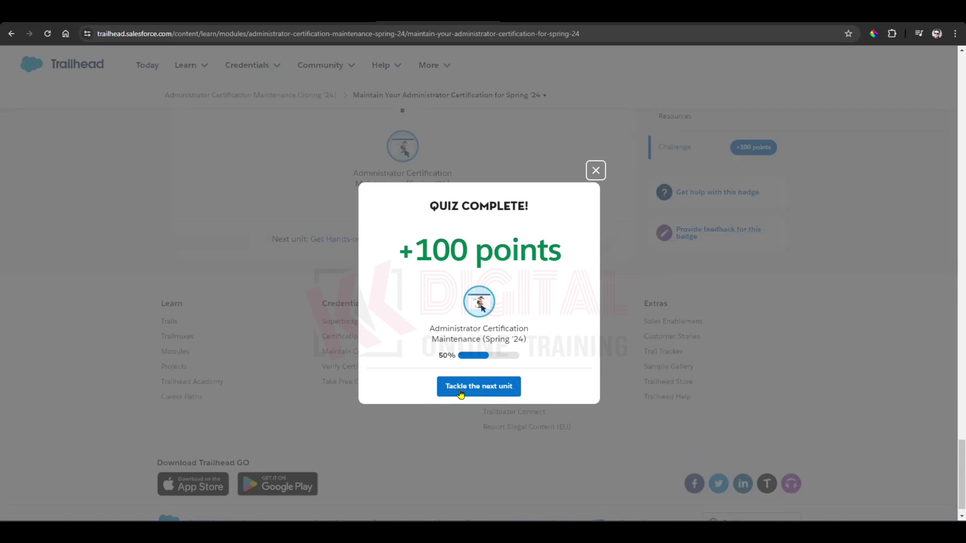
click(489, 387)
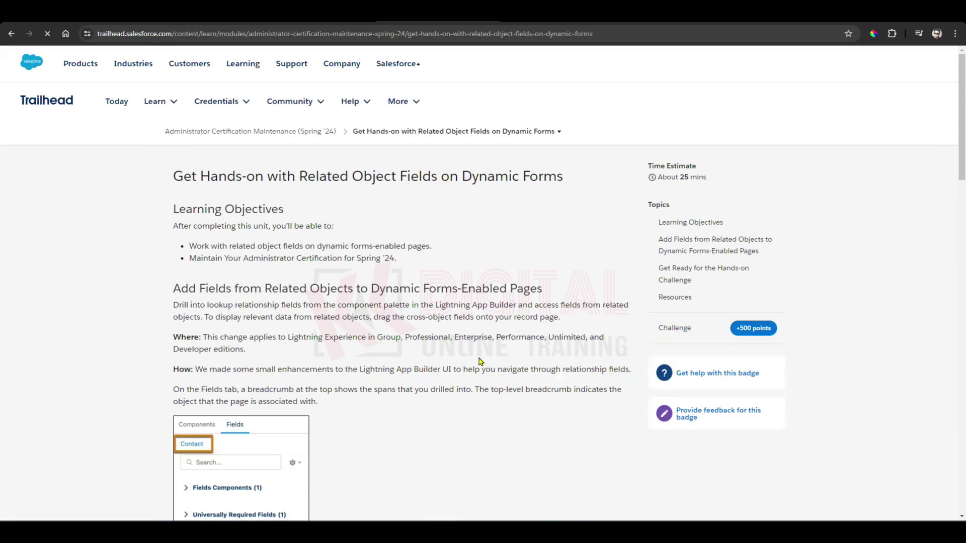
- Review the +500-point challenge: a Contact Record Page showing the Account's Annual Revenue
scroll(481, 362, down, 5)
scroll(481, 361, down, 12)
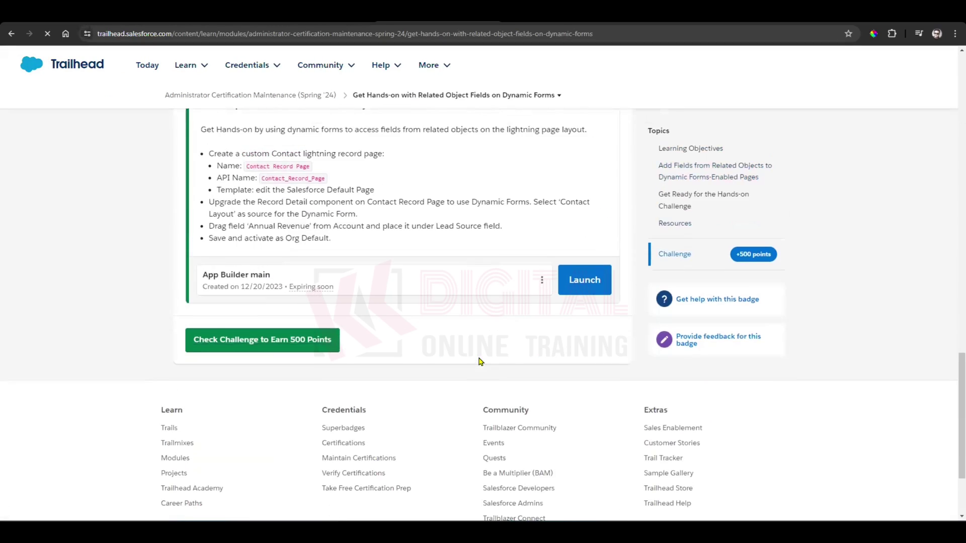
scroll(479, 361, up, 4)
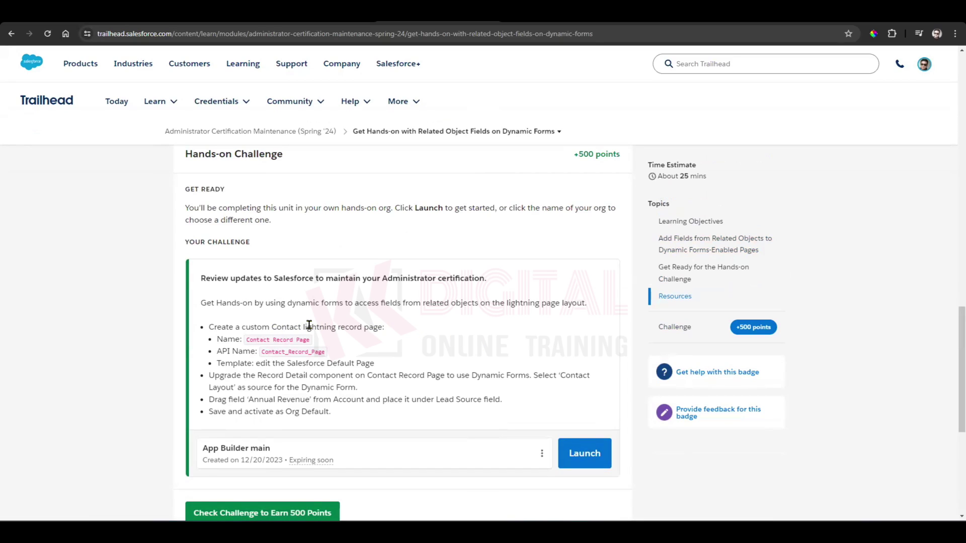
drag(268, 327, 308, 340)
click(436, 337)
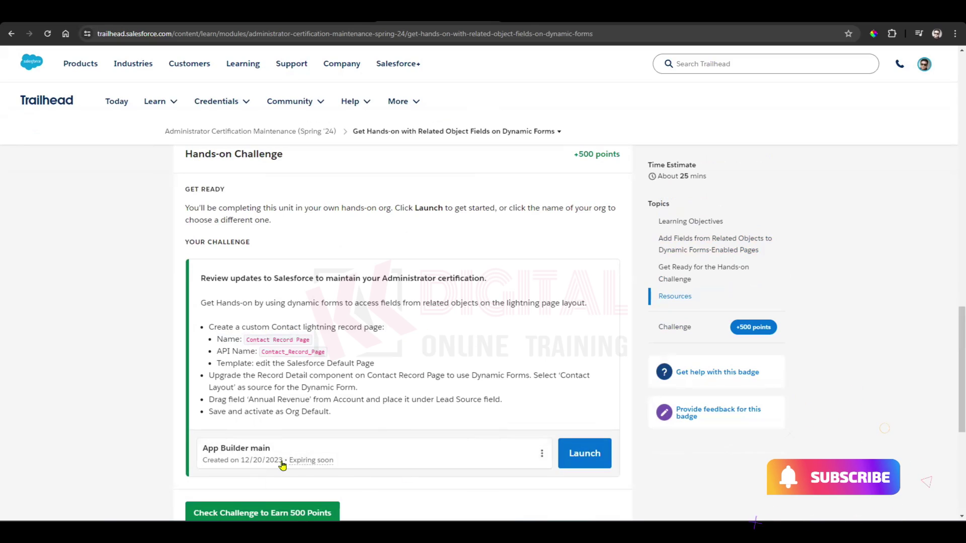
scroll(473, 324, up, 10)
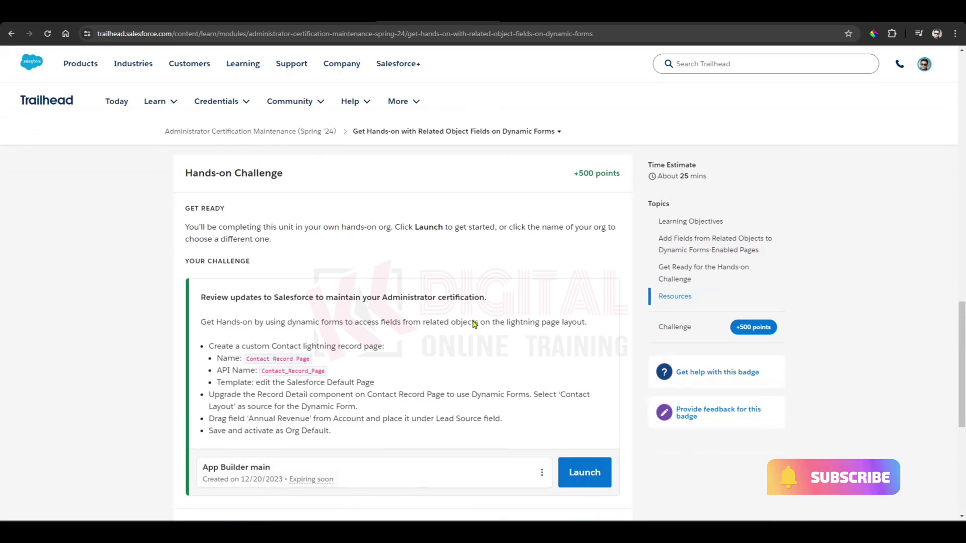
scroll(473, 325, up, 8)
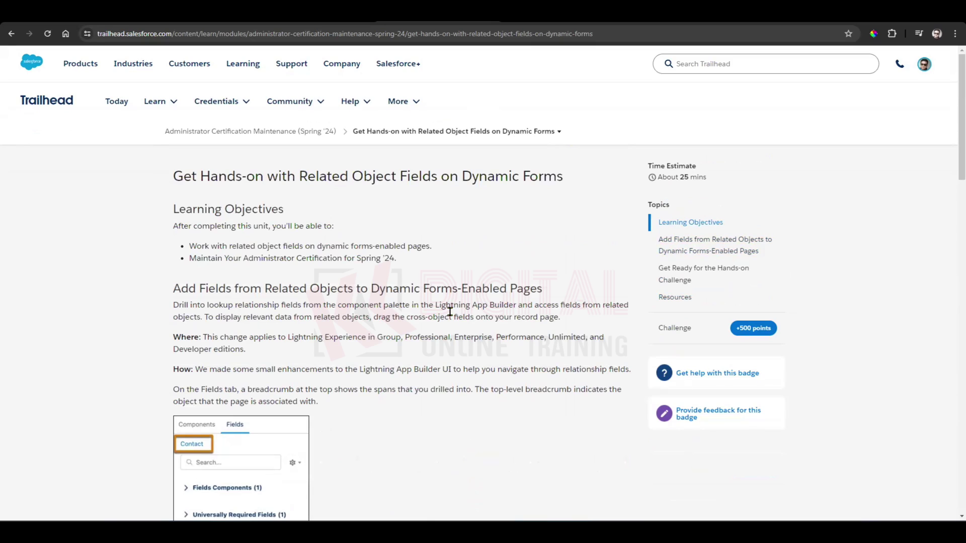
scroll(450, 311, down, 20)
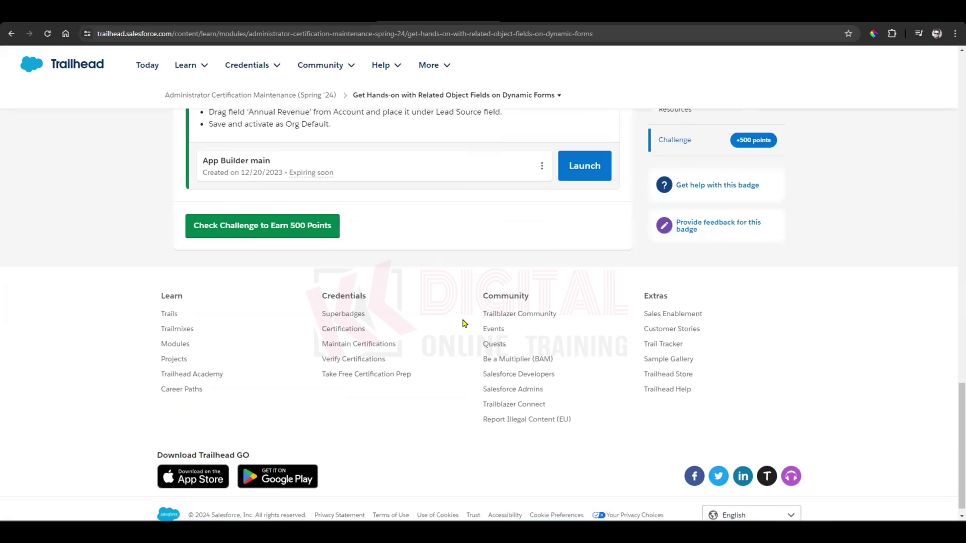
scroll(464, 323, up, 5)
- Launch the challenge playground org and go to its Setup Home page
click(584, 452)
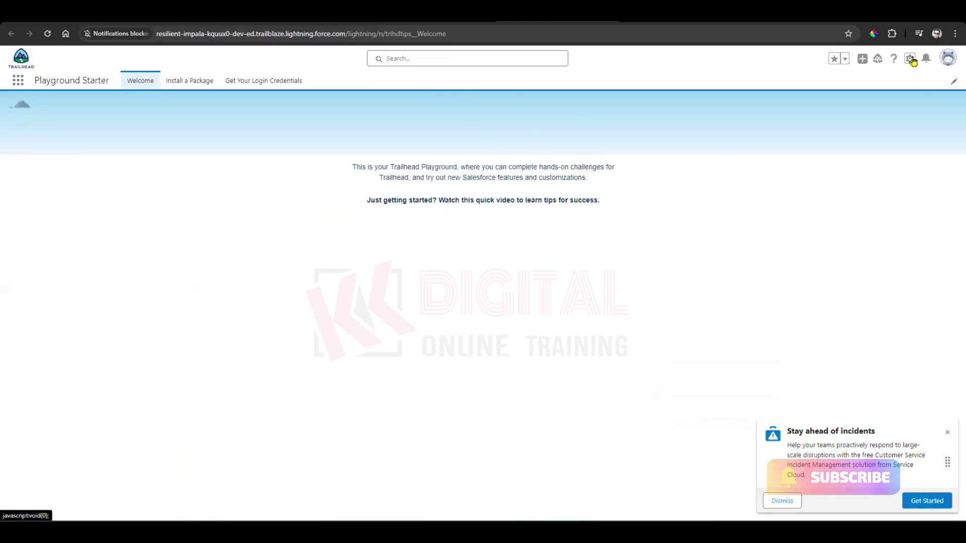
click(910, 59)
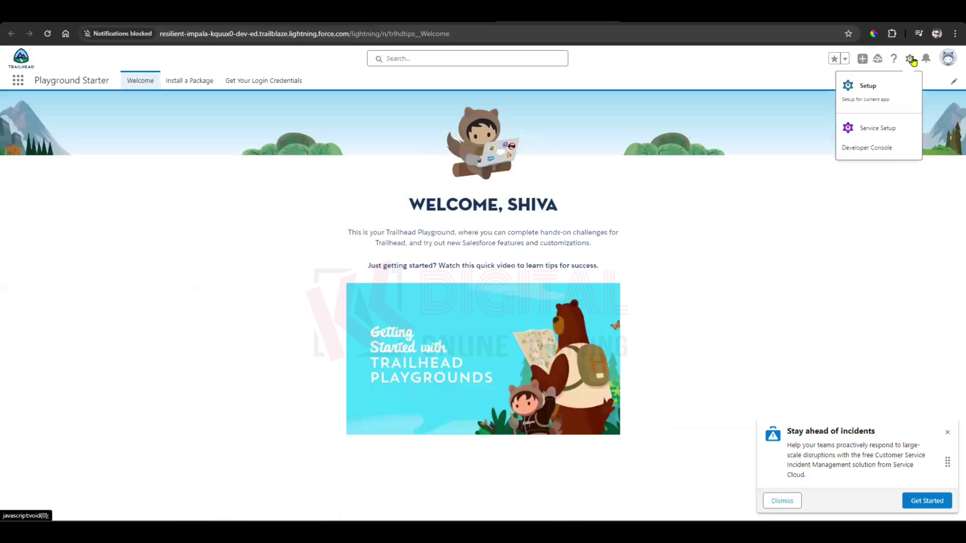
click(879, 95)
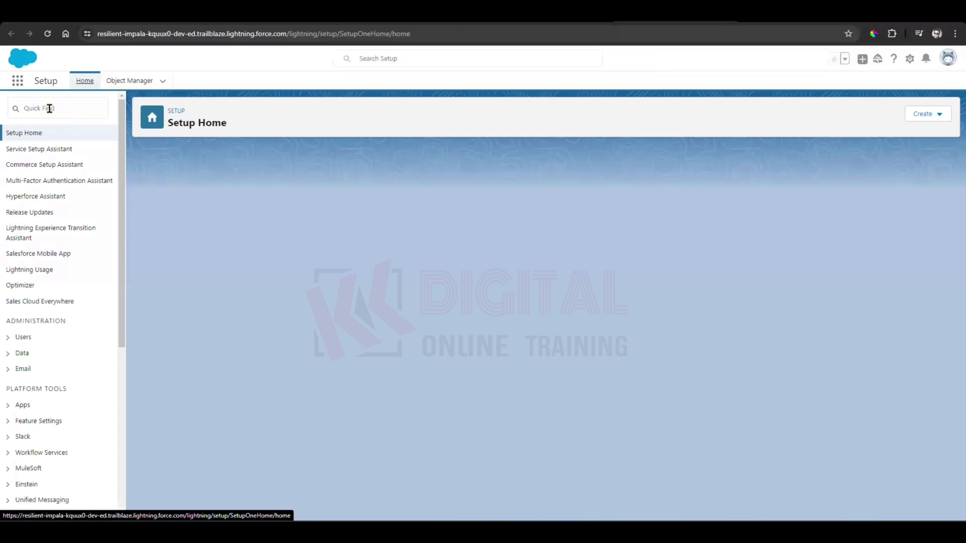
- Find Lightning App Builder via Quick Find 'app bui' and start a new Lightning page
click(51, 110)
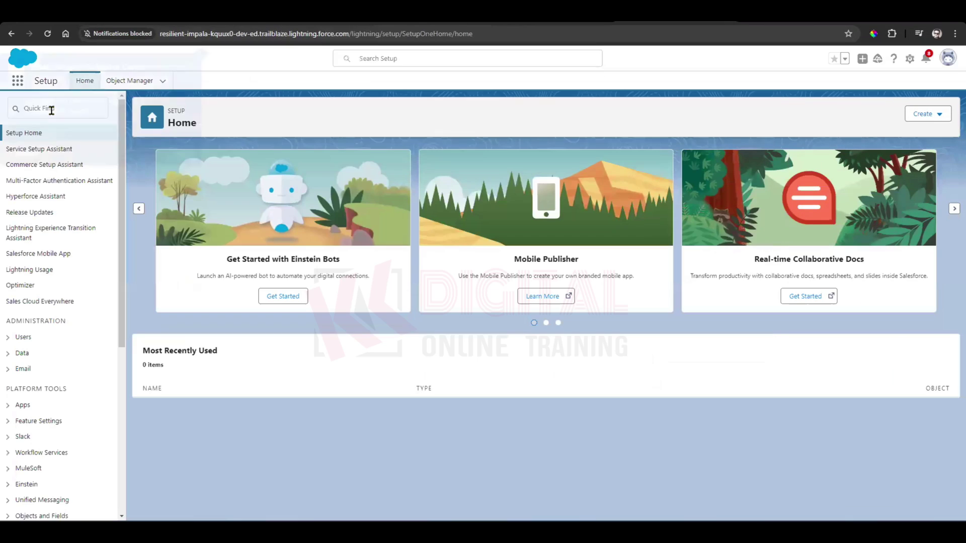
click(52, 111)
text(app)
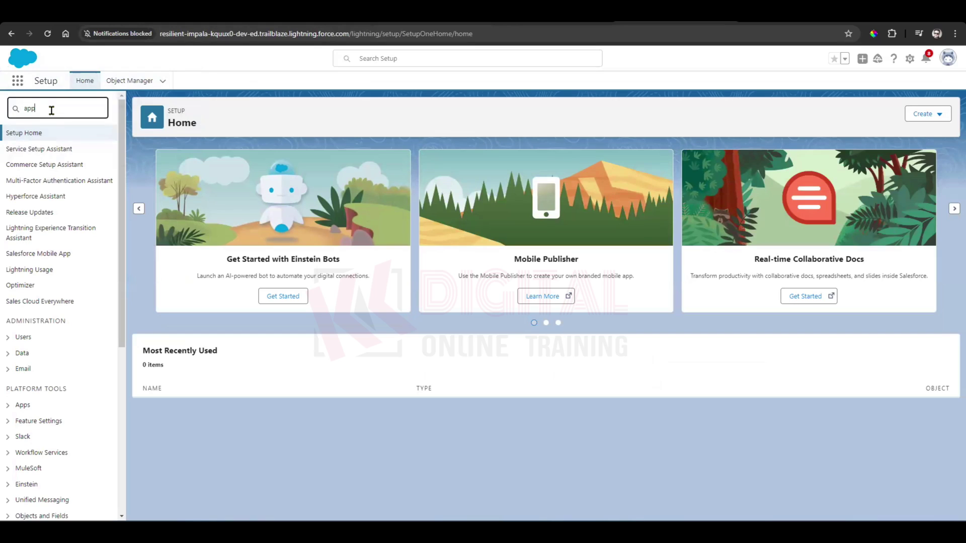
text( buil)
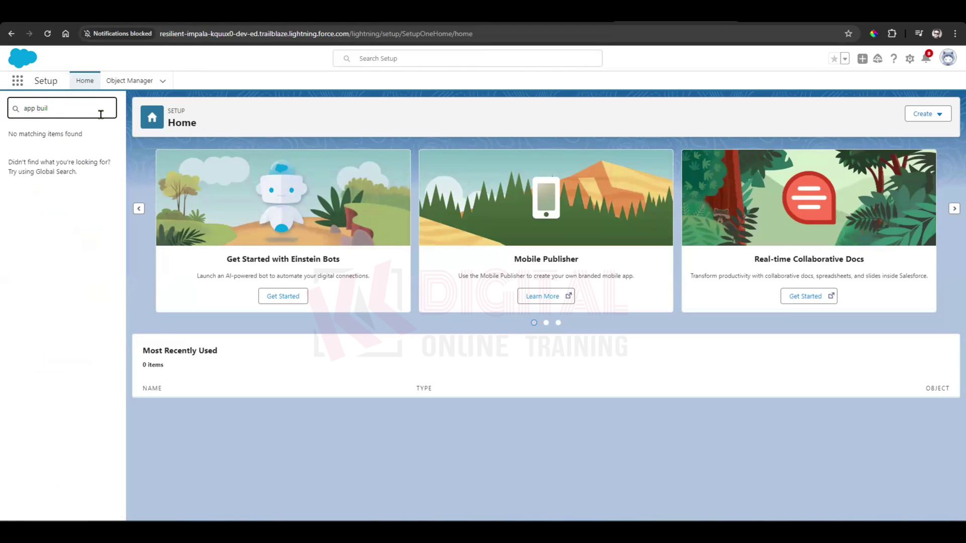
key(BackSpace)
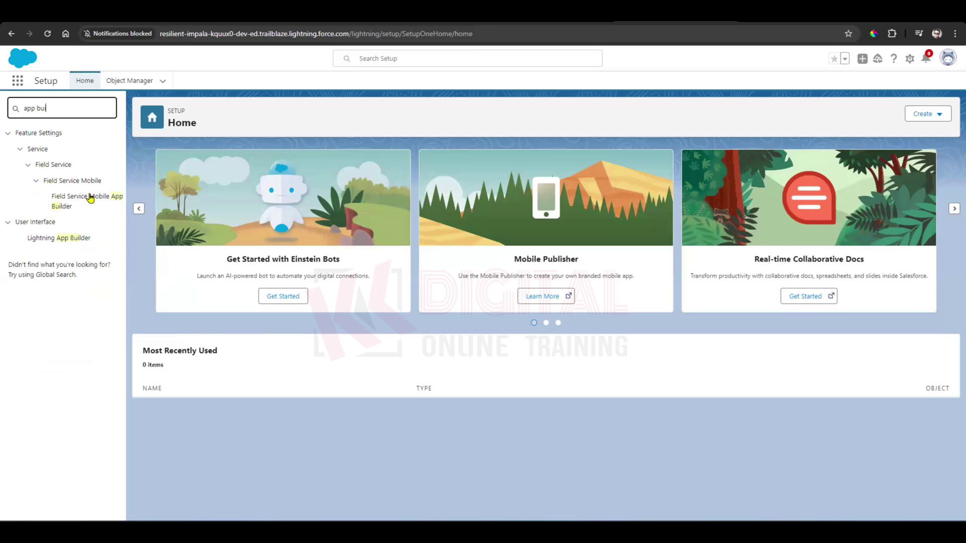
click(63, 238)
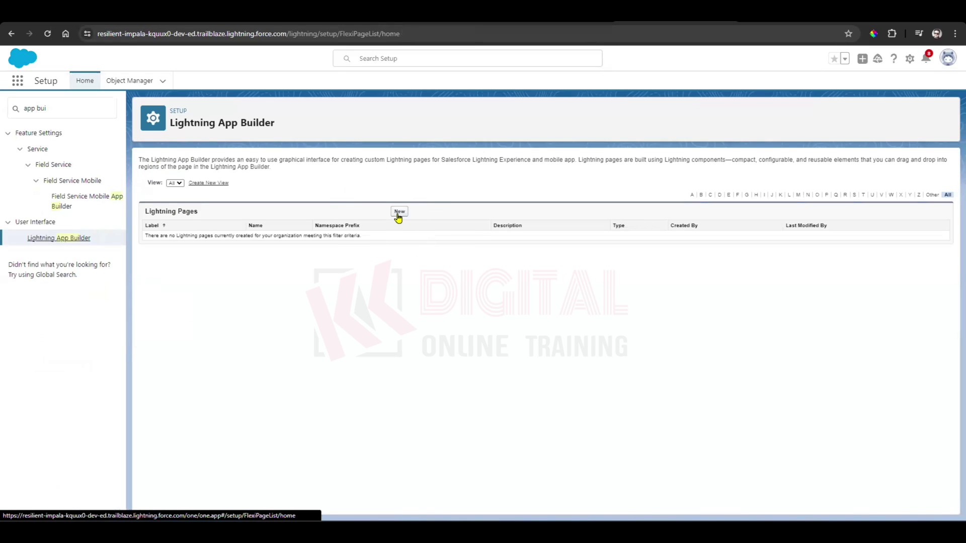
click(400, 214)
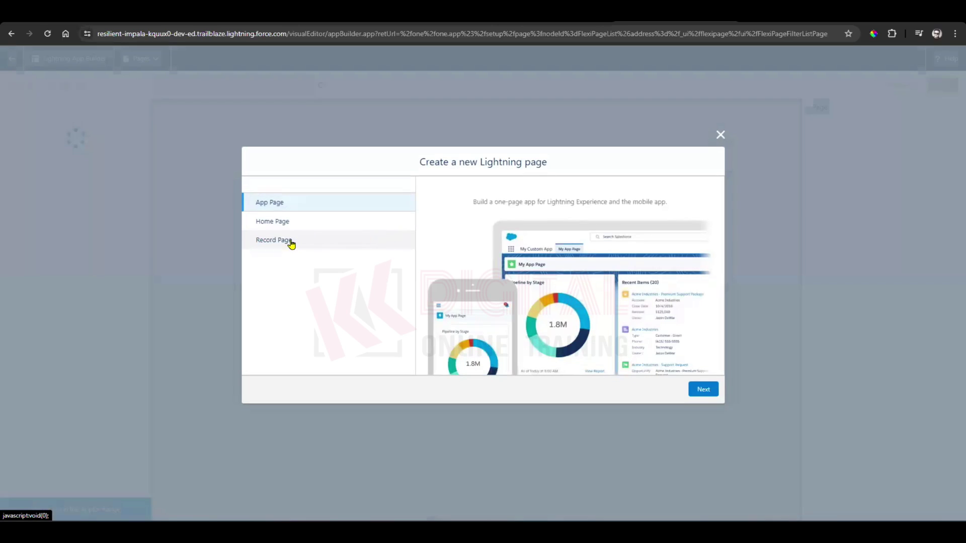
- Choose Record Page and paste the label 'Contact Record Page' copied from the challenge text
click(282, 240)
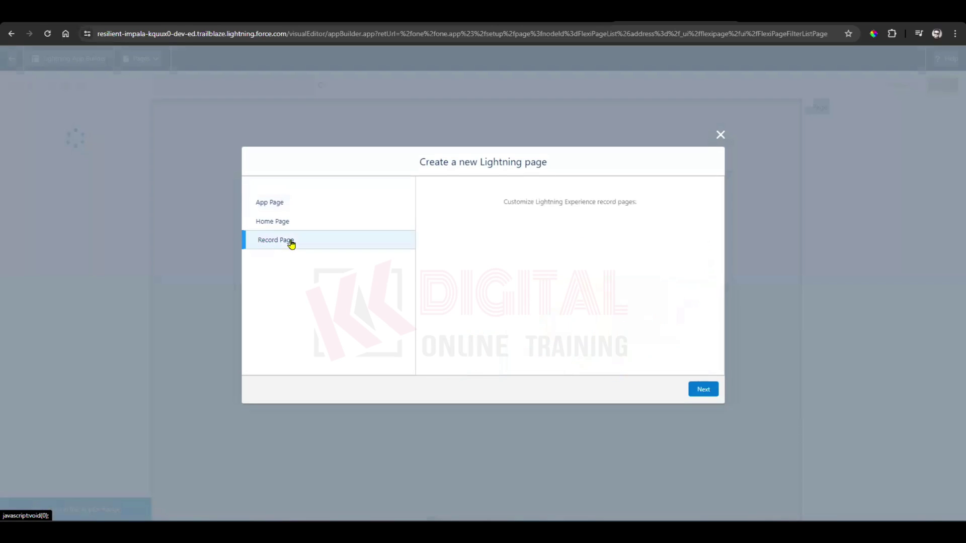
click(703, 390)
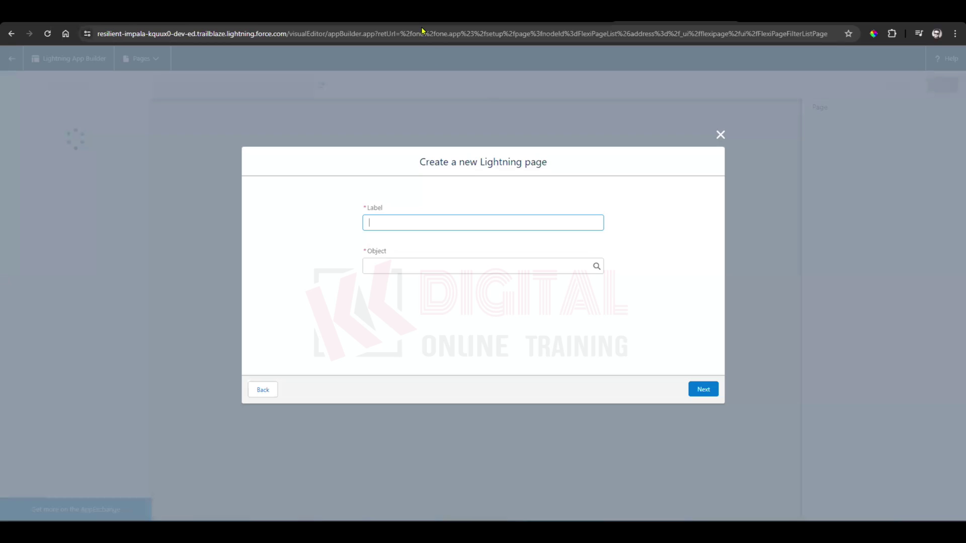
key(ctrl+shift+Tab)
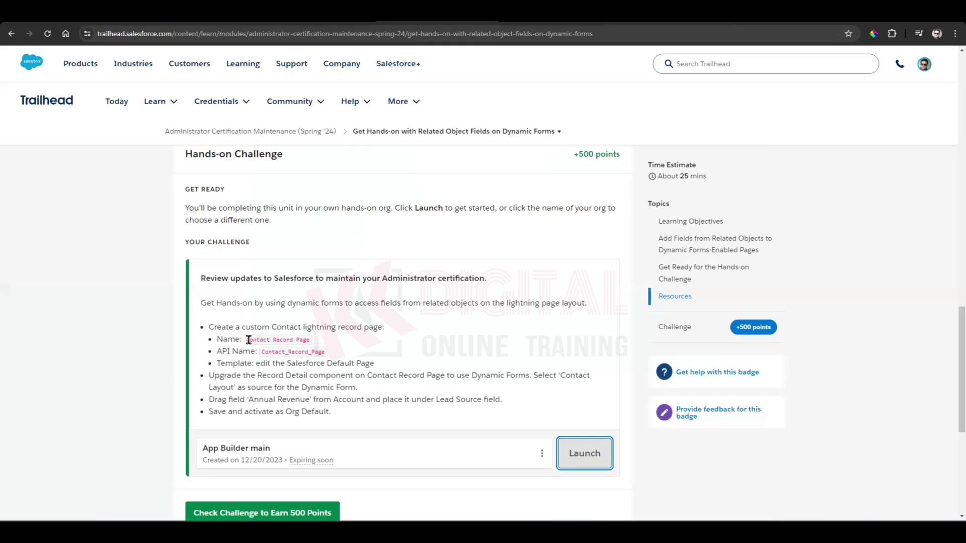
drag(247, 339, 307, 340)
key(ctrl+c)
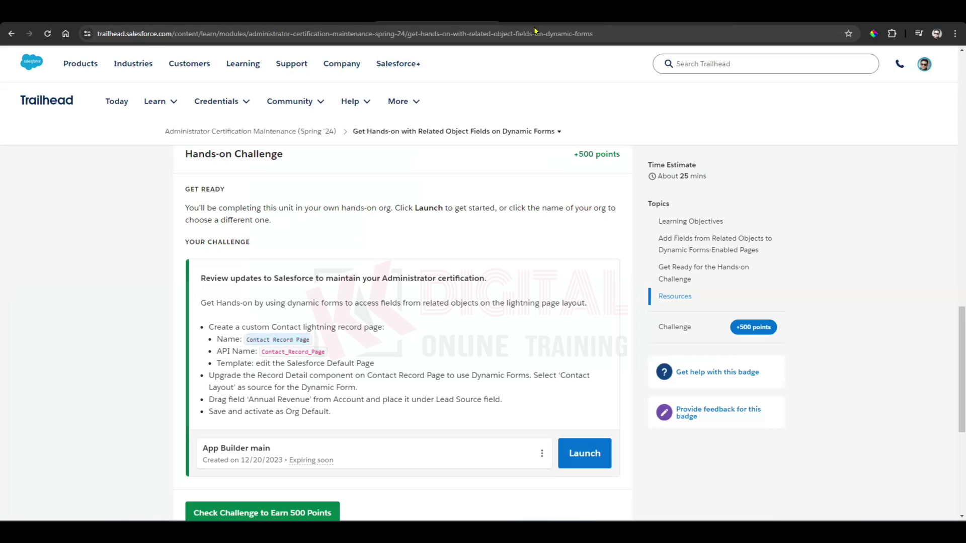
key(ctrl+Tab)
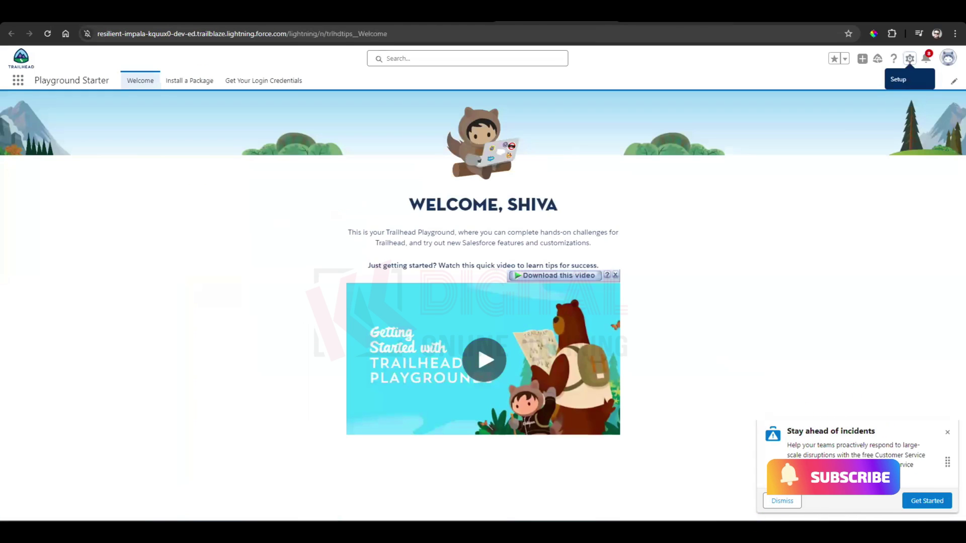
key(ctrl+Tab)
key(ctrl+v)
- Set the object to Contact and pick the Grouped Header and One Region template
click(403, 269)
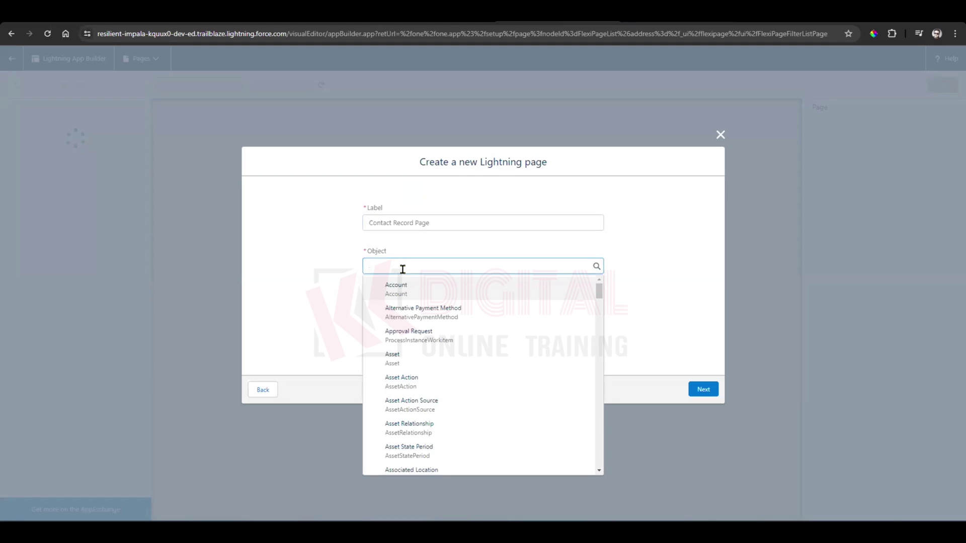
text(cont)
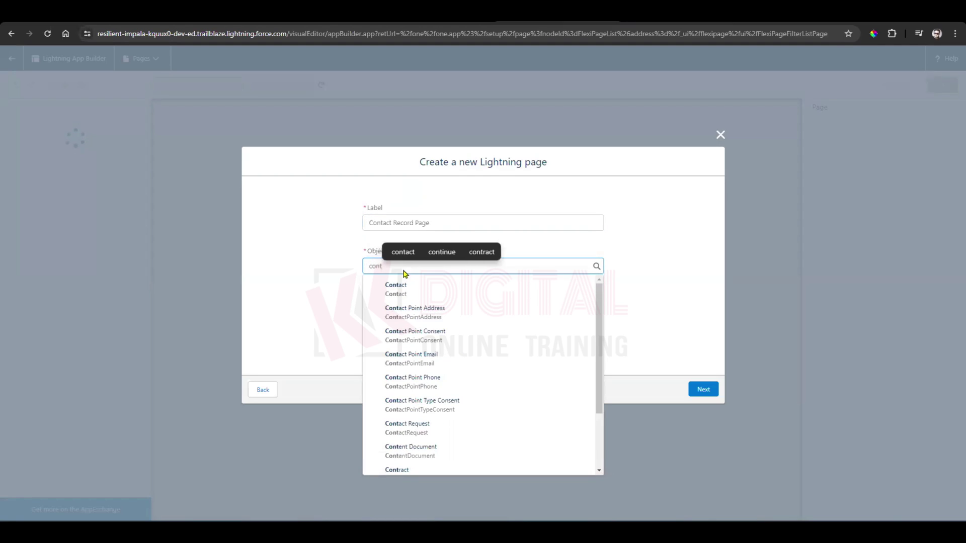
click(399, 283)
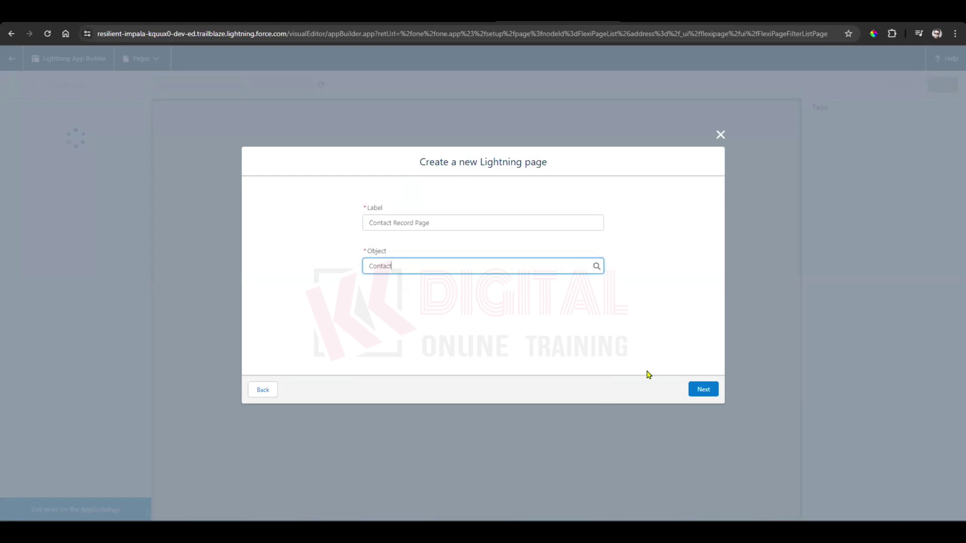
click(703, 391)
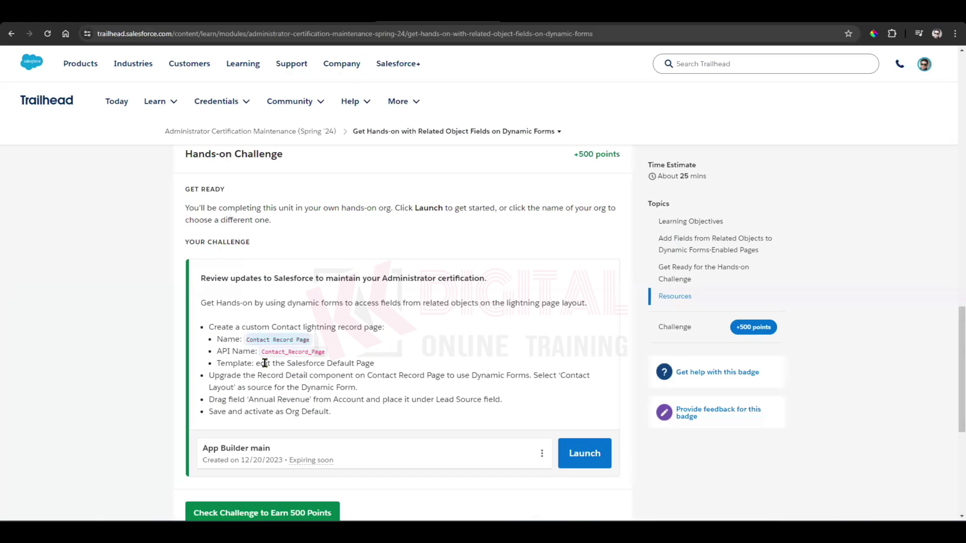
drag(257, 363, 375, 363)
click(416, 358)
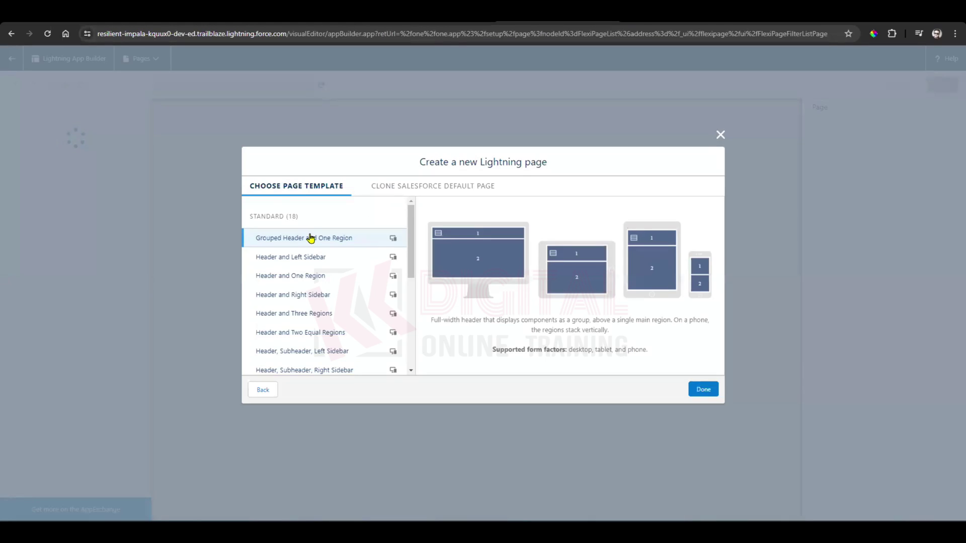
click(314, 237)
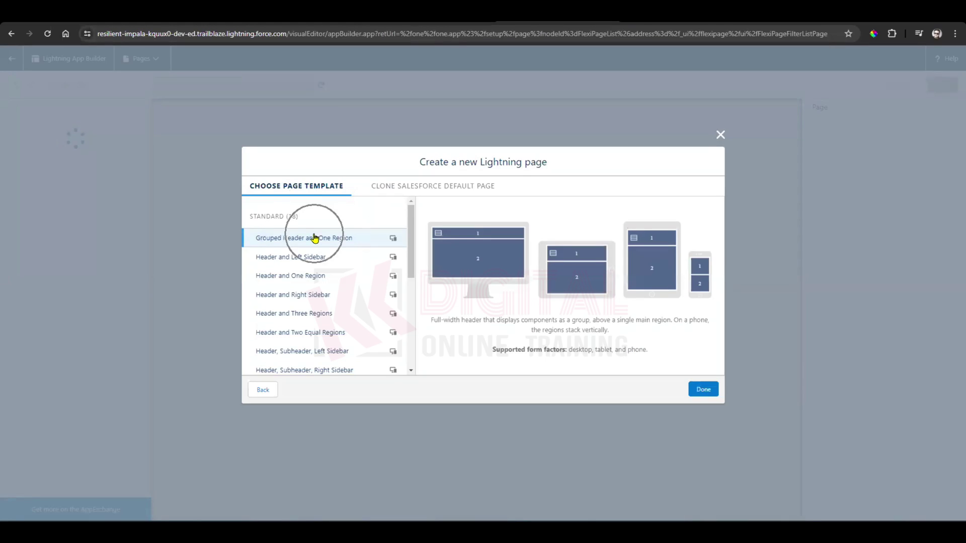
click(700, 391)
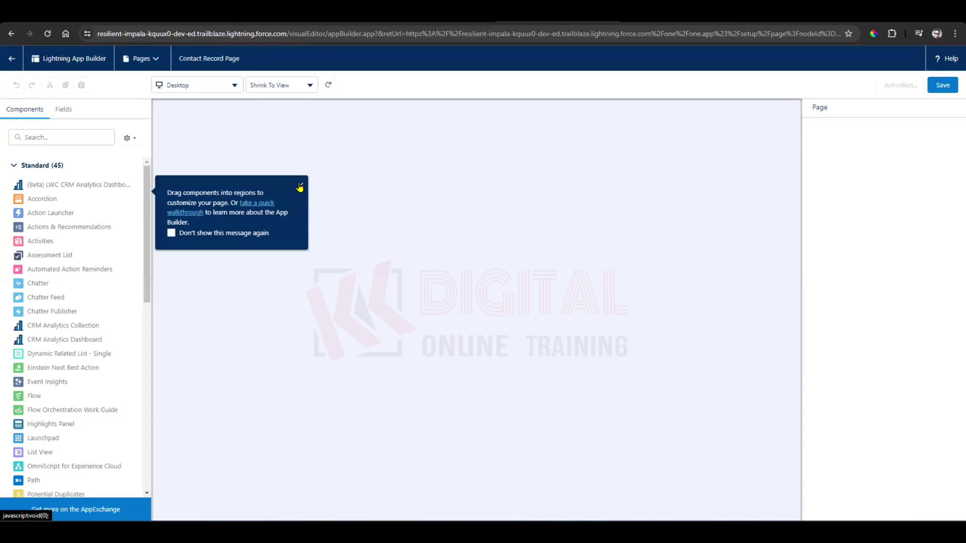
- Dismiss the tip and Spring '21 panel, then drag Record Detail into the main region
click(299, 187)
key(ctrl+Tab)
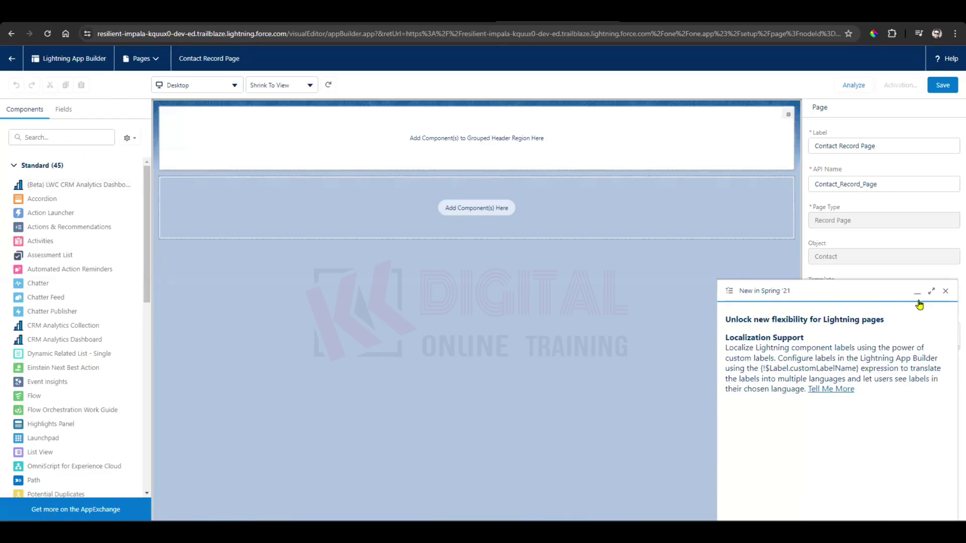
click(945, 291)
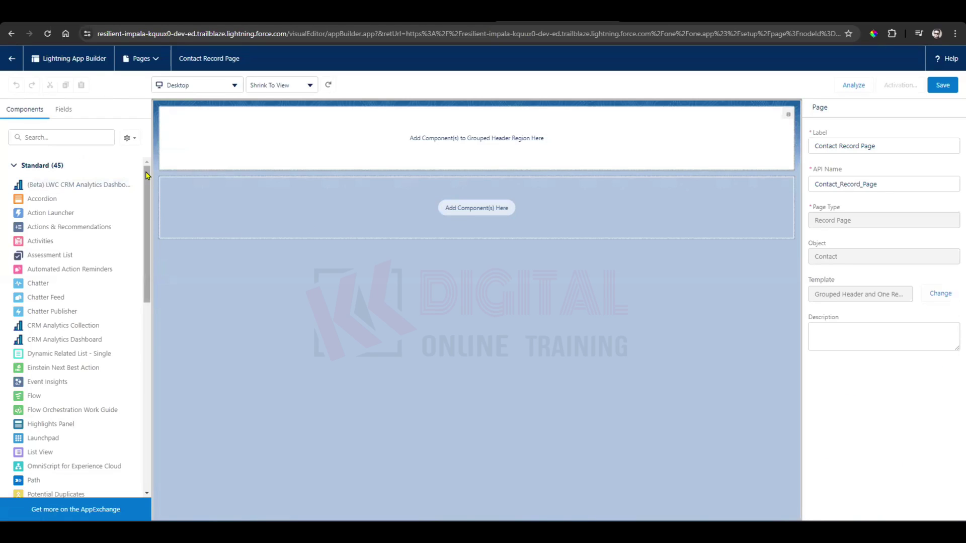
scroll(146, 192, down, 3)
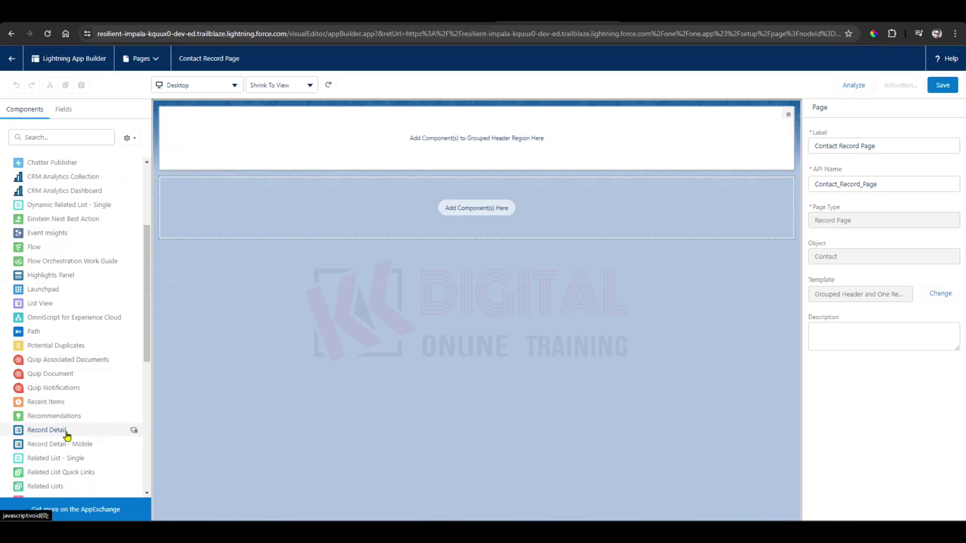
drag(48, 431, 395, 221)
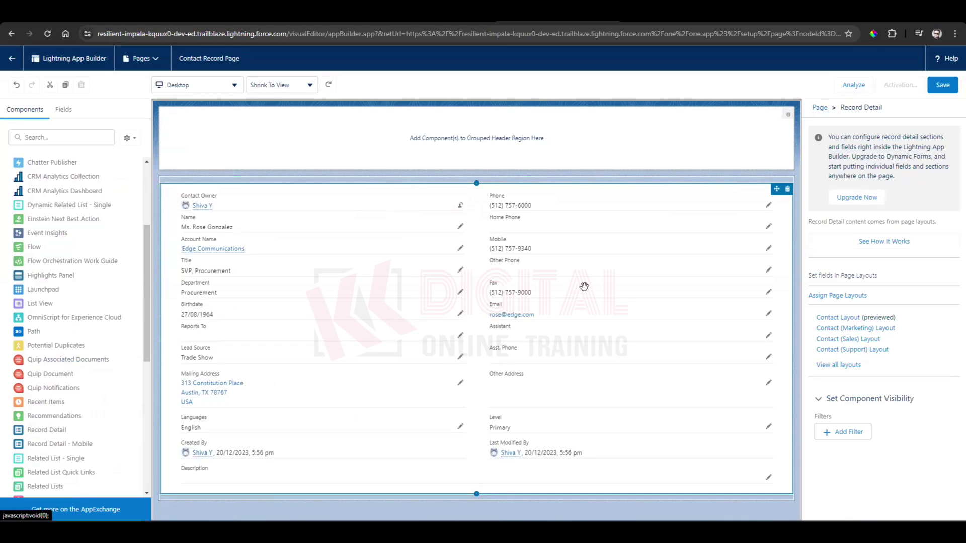
- Begin upgrading the Record Detail component to Dynamic Forms, skipping the intro screen
click(861, 199)
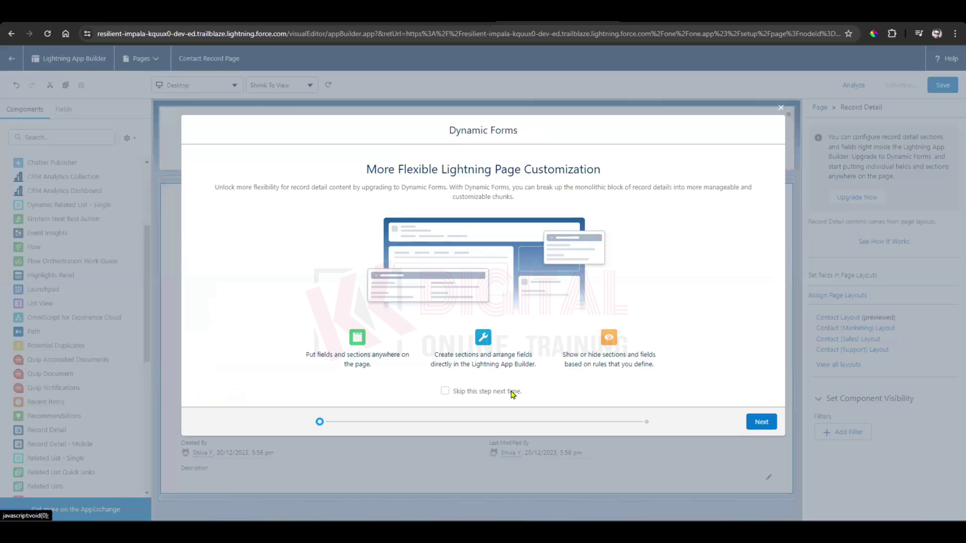
click(492, 395)
click(765, 423)
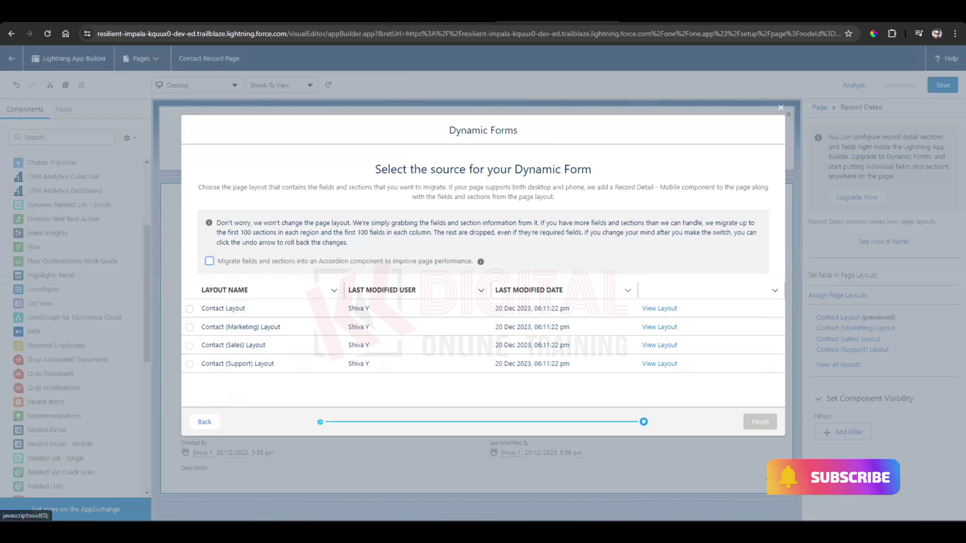
- Confirm the required layout in the challenge, then migrate using Contact Layout as the source
key(ctrl+Tab)
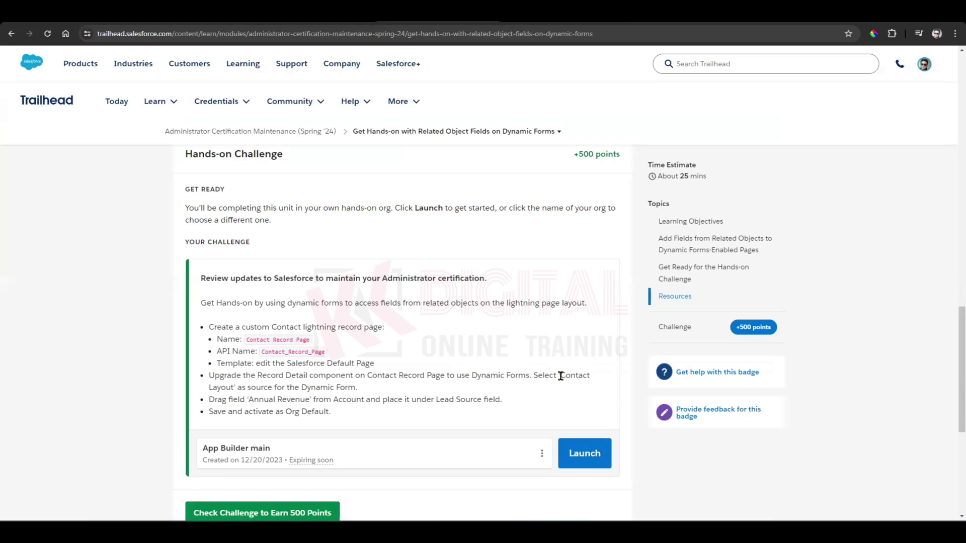
drag(560, 377, 230, 387)
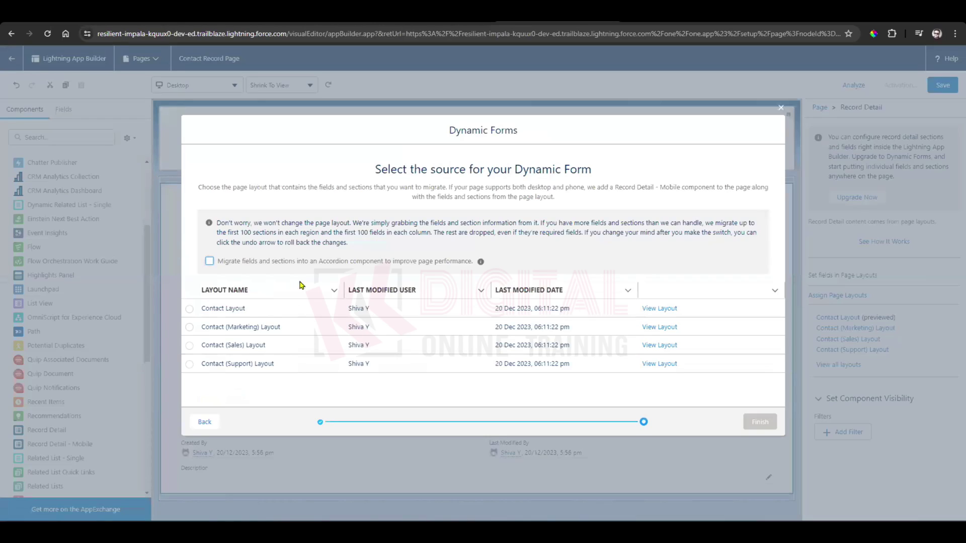
click(189, 309)
click(758, 422)
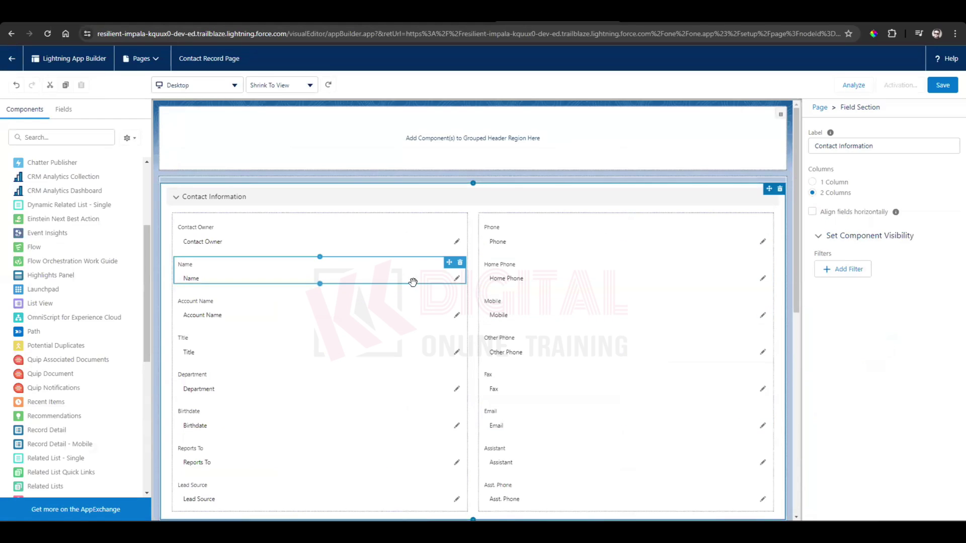
scroll(595, 280, down, 2)
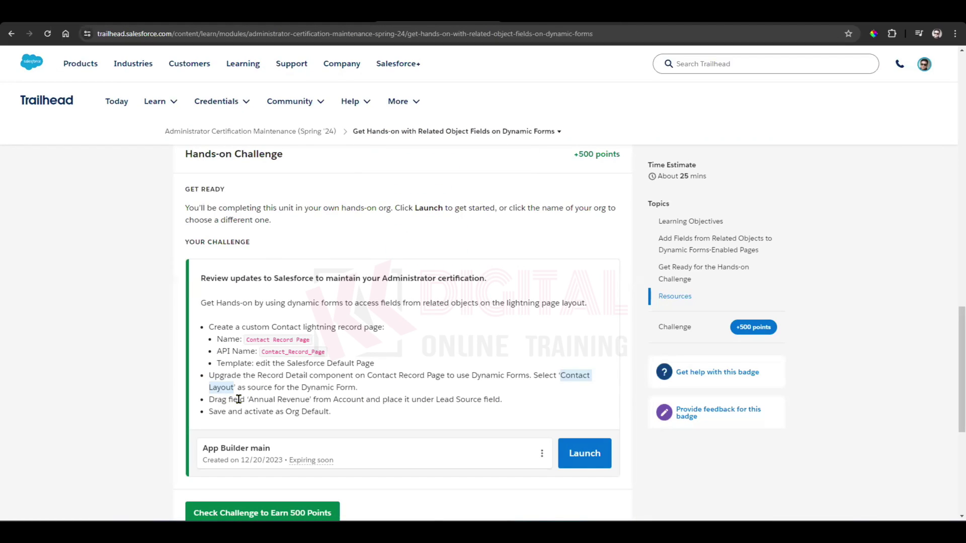
- Check that Annual Revenue must go below Lead Source, then return to the Contact Record Page editor
drag(250, 399, 309, 399)
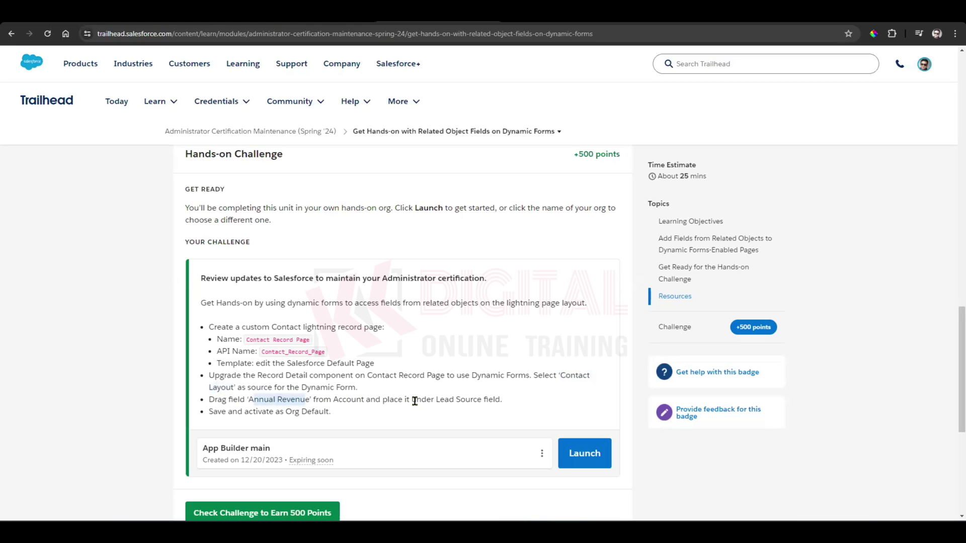
drag(412, 400, 495, 400)
click(537, 405)
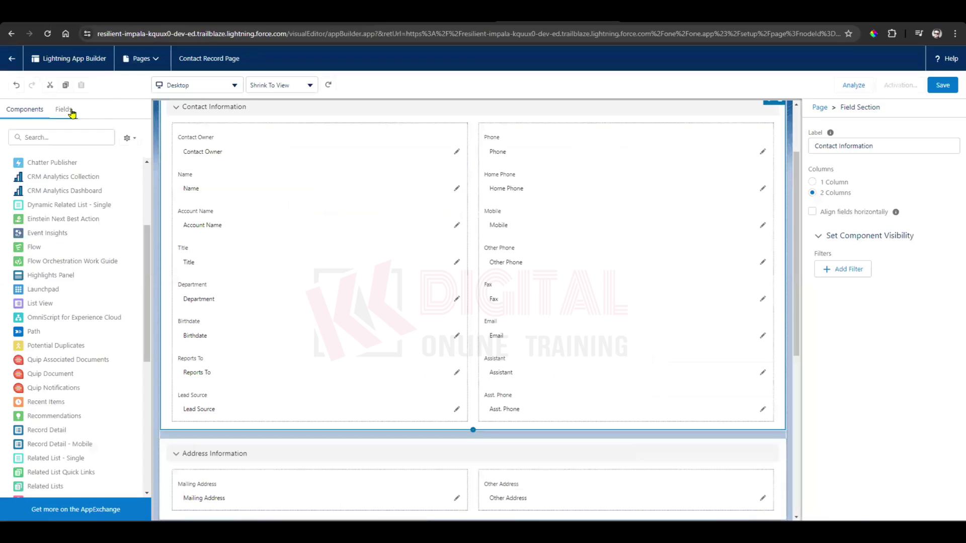
click(72, 112)
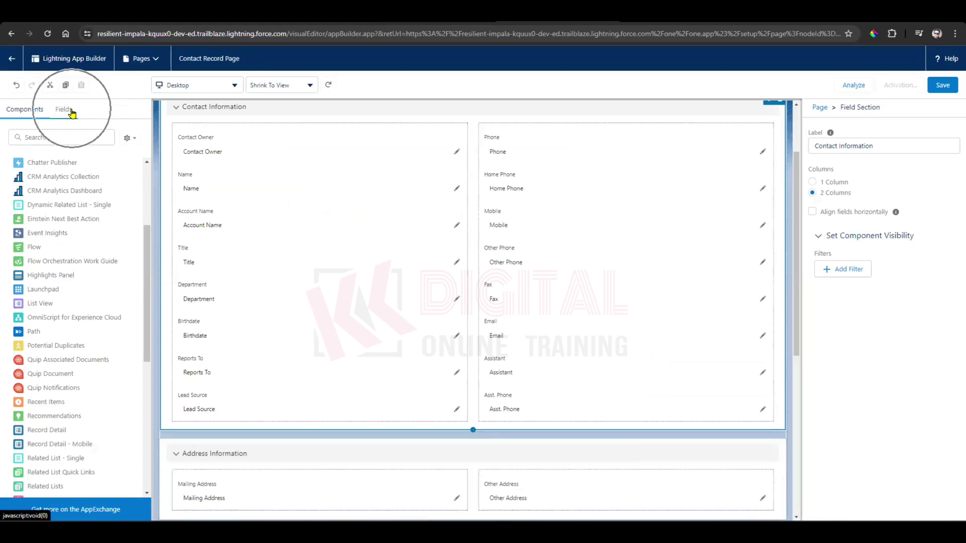
- Browse the related Account's fields in the Fields list to find Annual Revenue
click(63, 112)
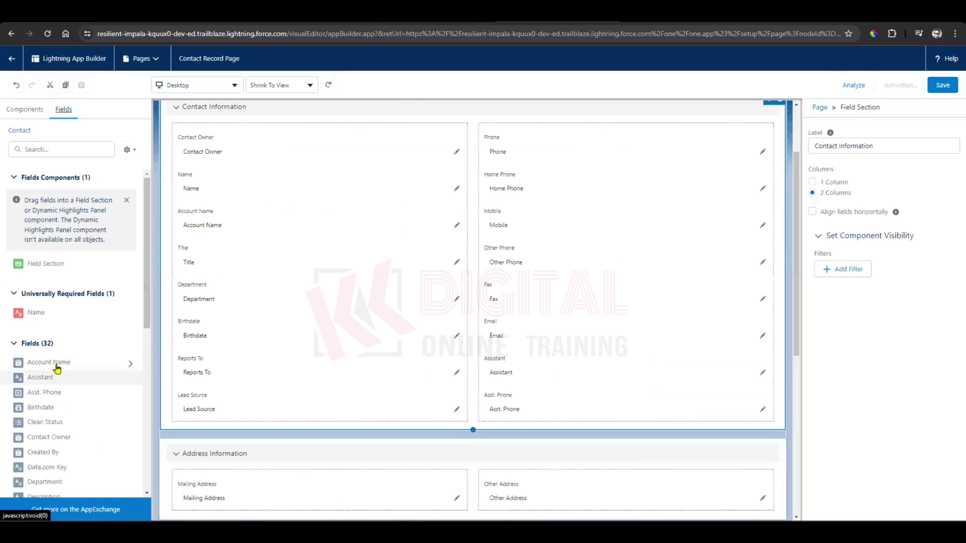
click(131, 364)
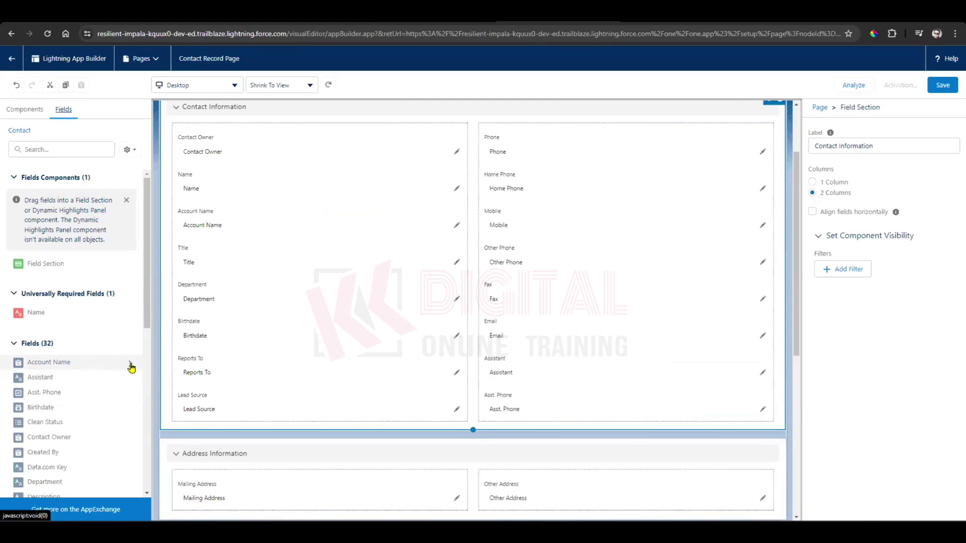
click(132, 368)
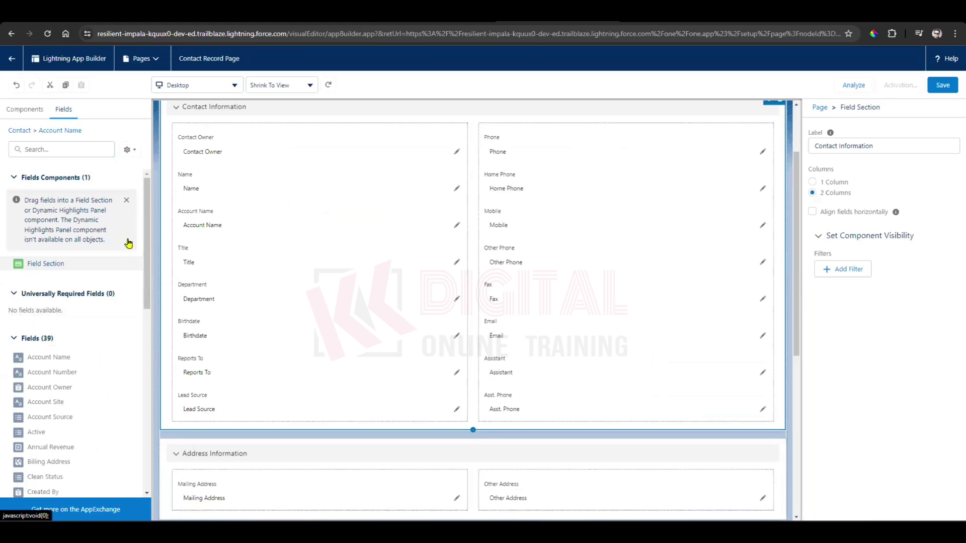
scroll(147, 220, down, 1)
scroll(147, 220, down, 3)
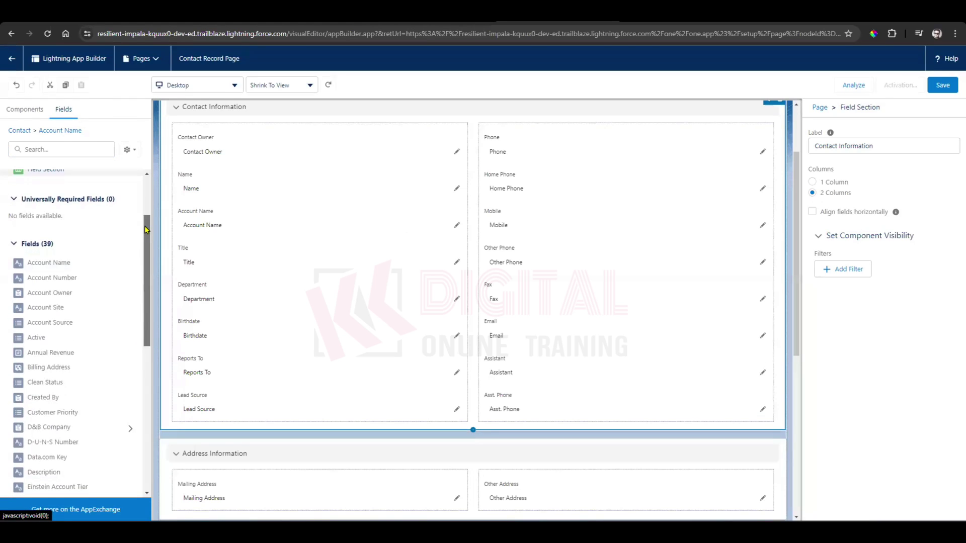
scroll(146, 230, down, 1)
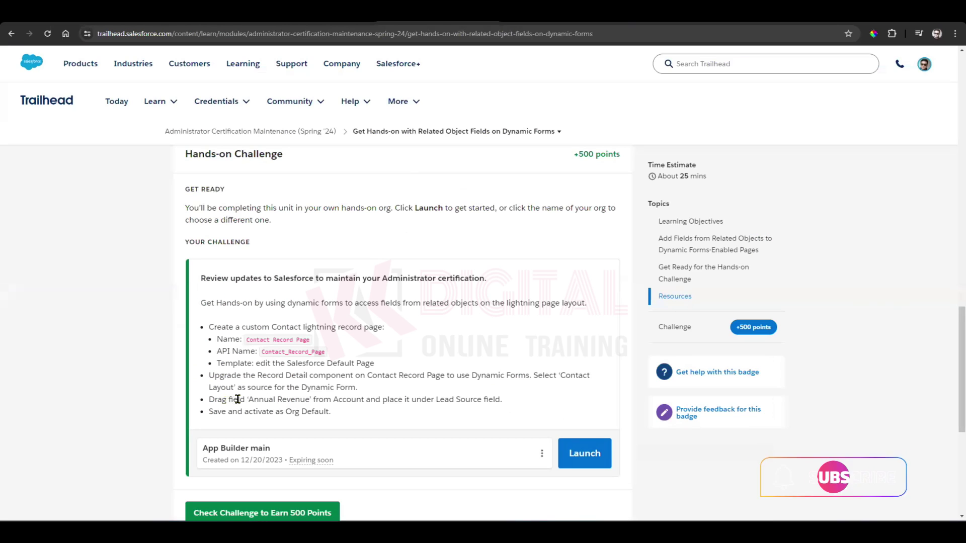
- Place Account's Annual Revenue directly below Lead Source in Contact Information
drag(247, 399, 507, 405)
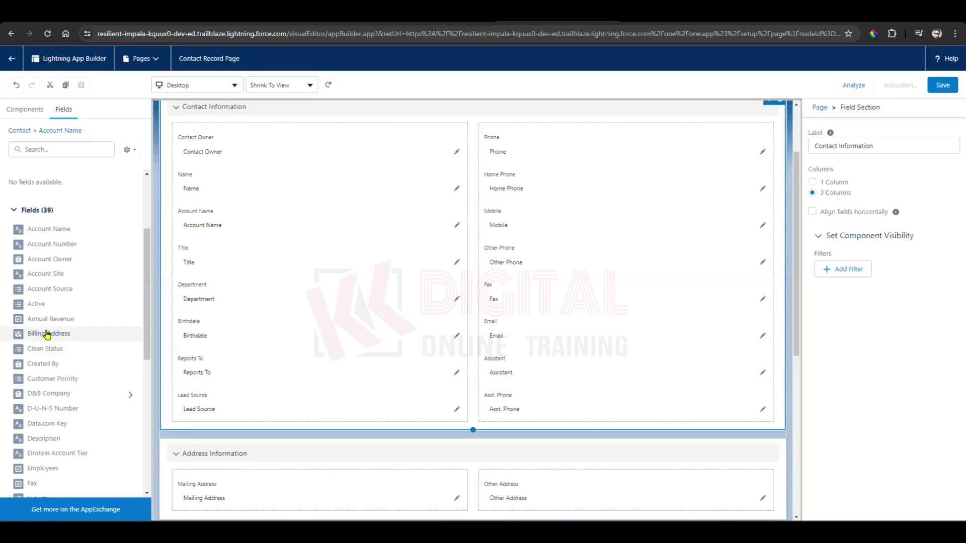
drag(47, 319, 208, 419)
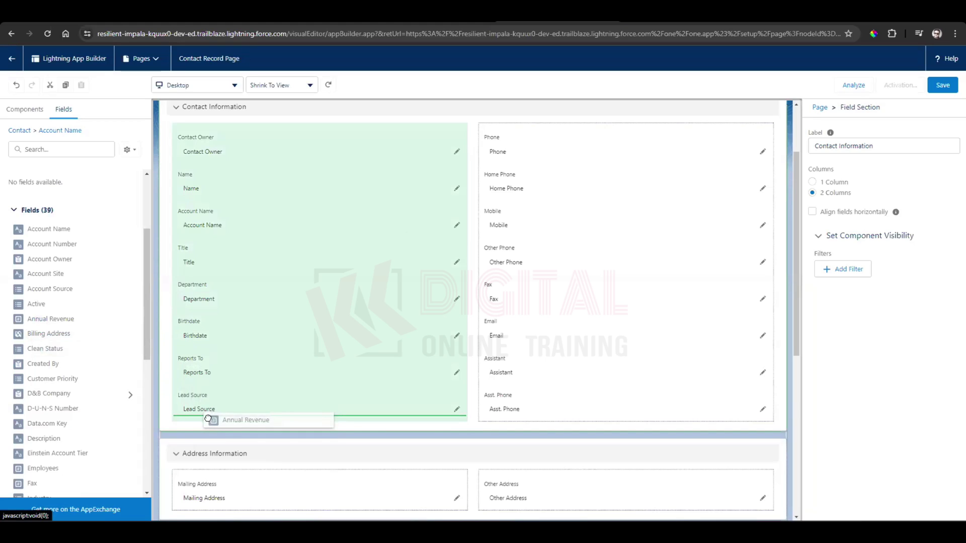
drag(208, 419, 210, 421)
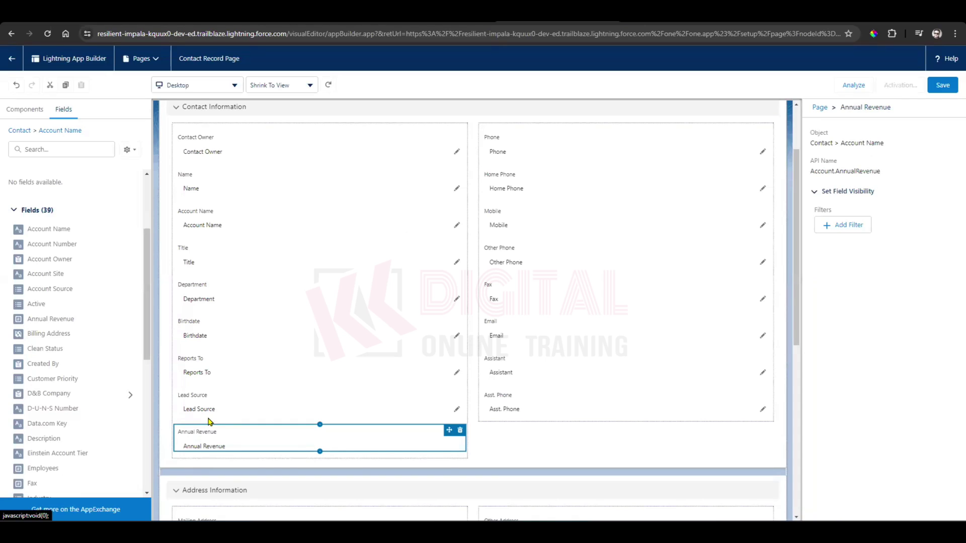
- Review the challenge's save and activate instructions
key(ctrl+Tab)
drag(217, 415, 327, 416)
click(347, 424)
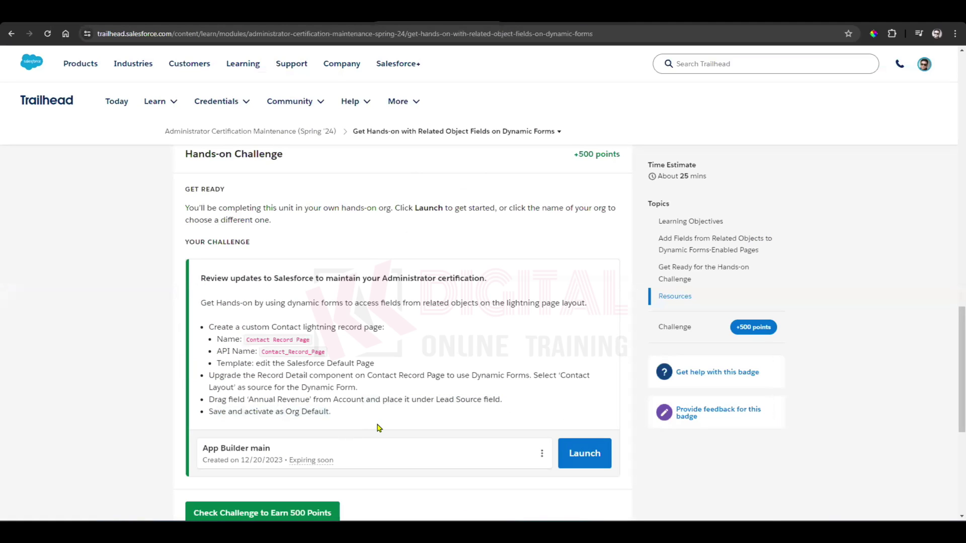
- Save the Contact Record Page and activate it as the Desktop org default, then save again
key(ctrl+Tab)
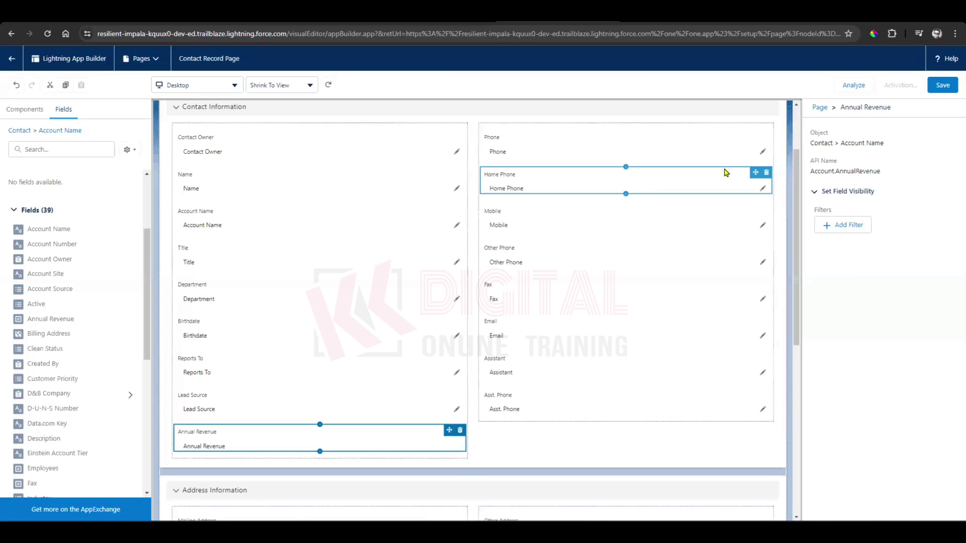
click(942, 85)
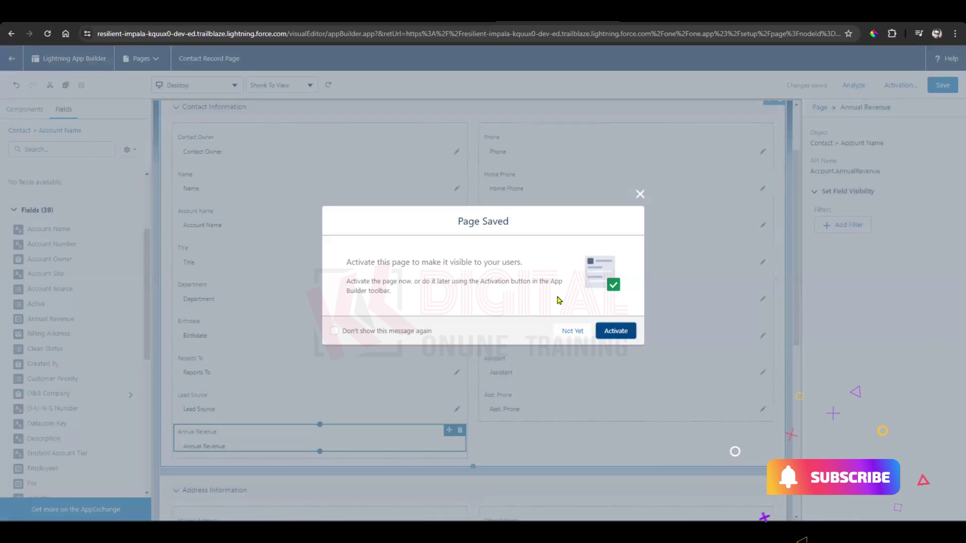
click(614, 333)
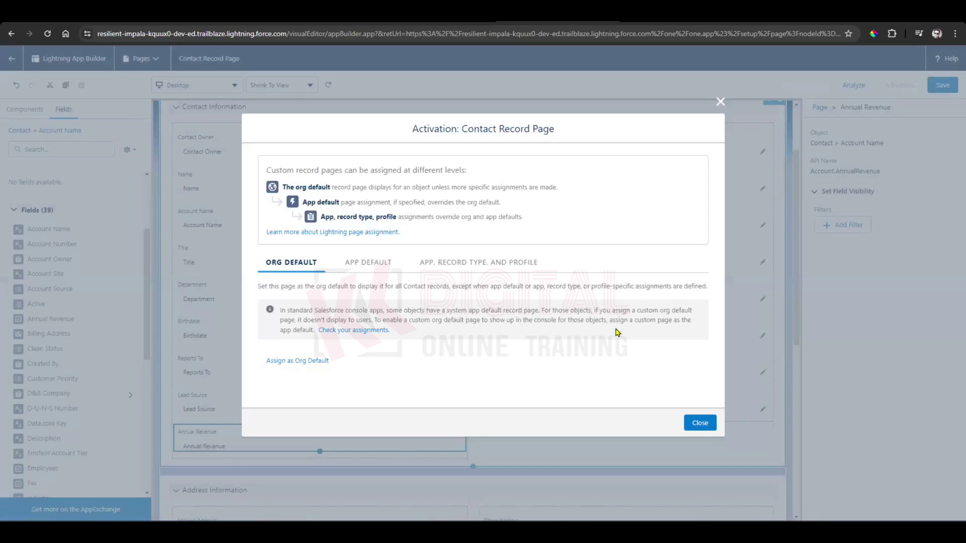
click(290, 362)
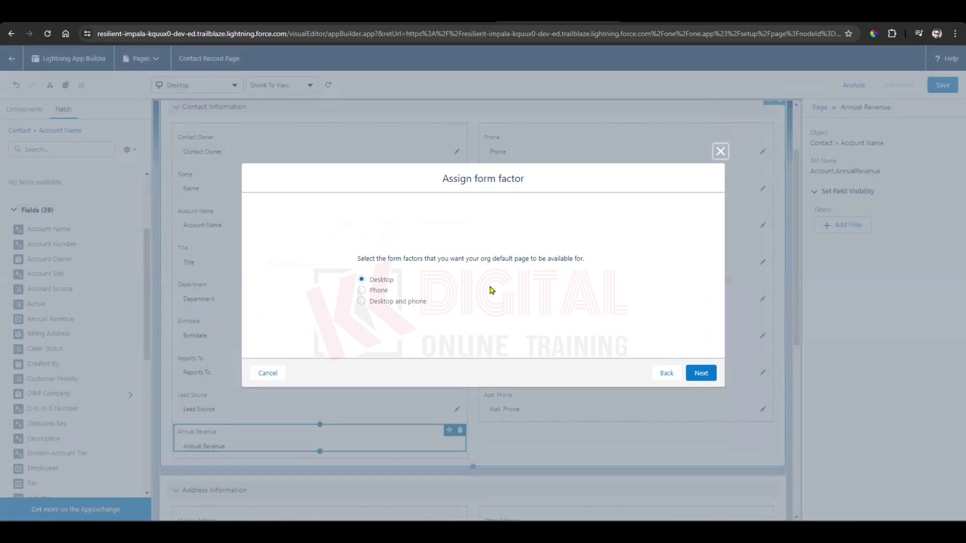
click(701, 375)
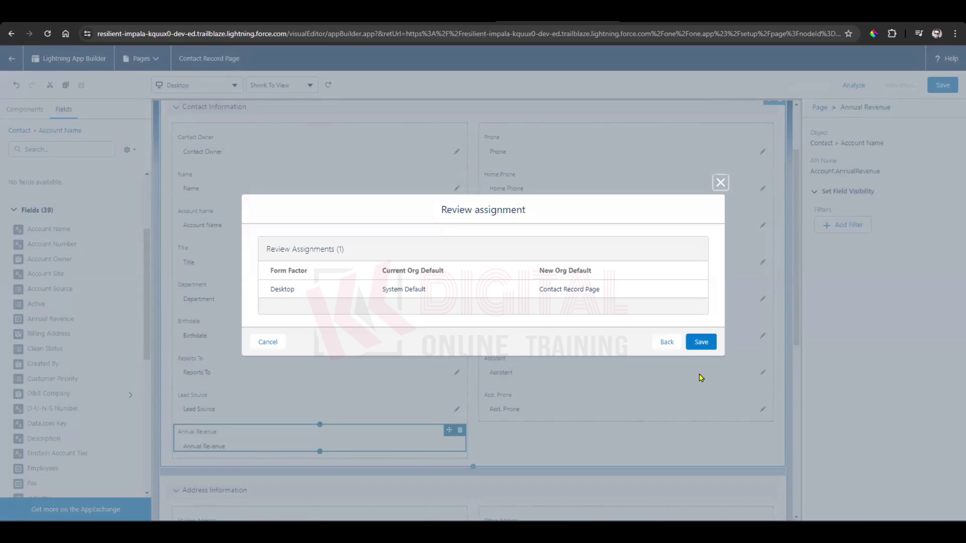
click(708, 342)
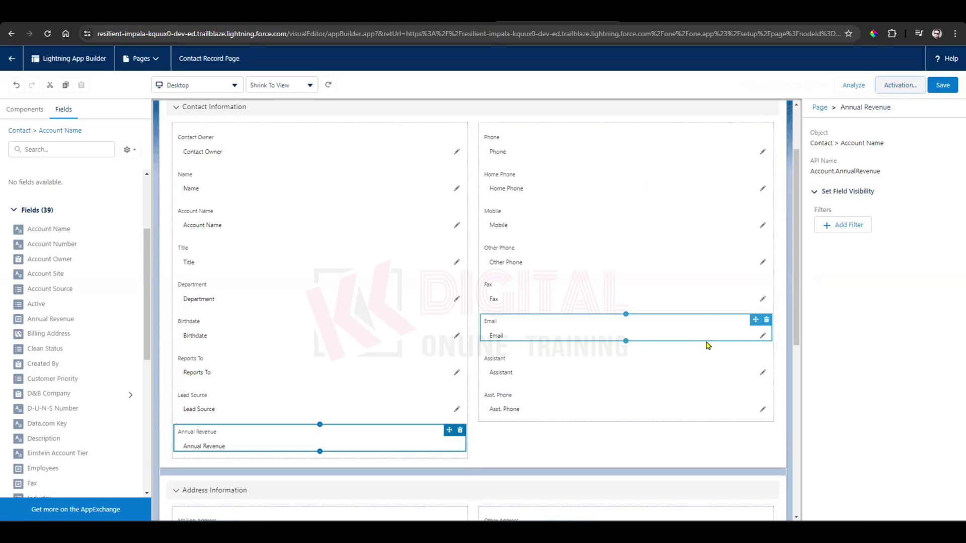
click(945, 92)
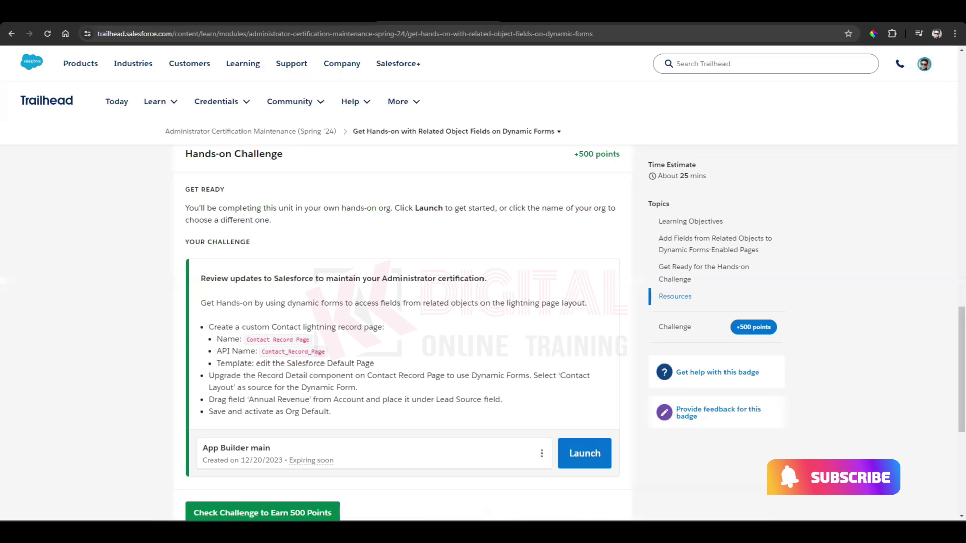
- Run Check Challenge to earn the 500 points
scroll(442, 337, down, 4)
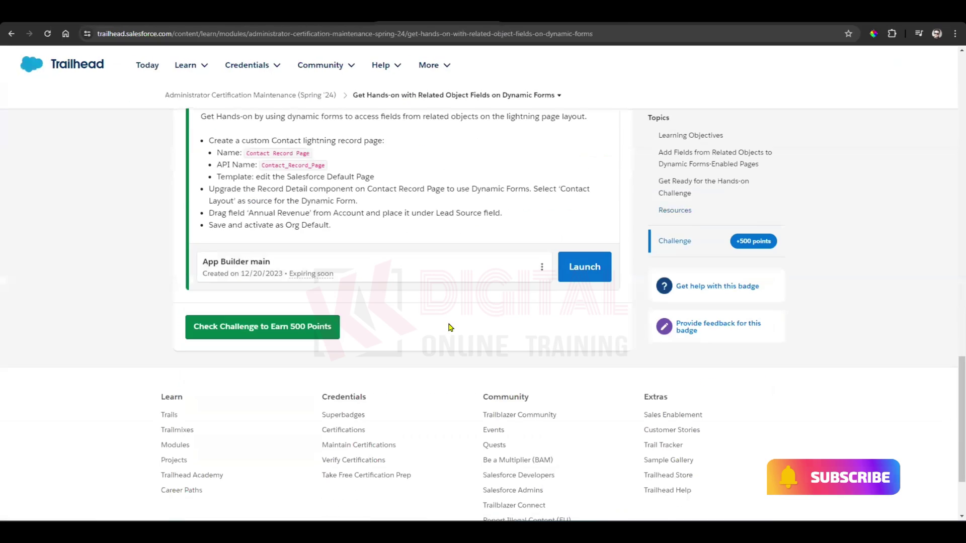
click(272, 328)
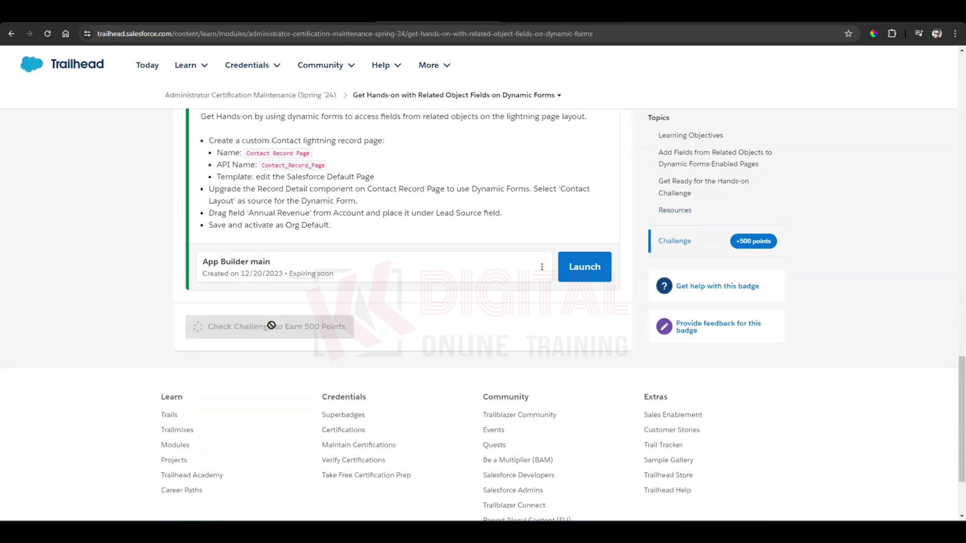